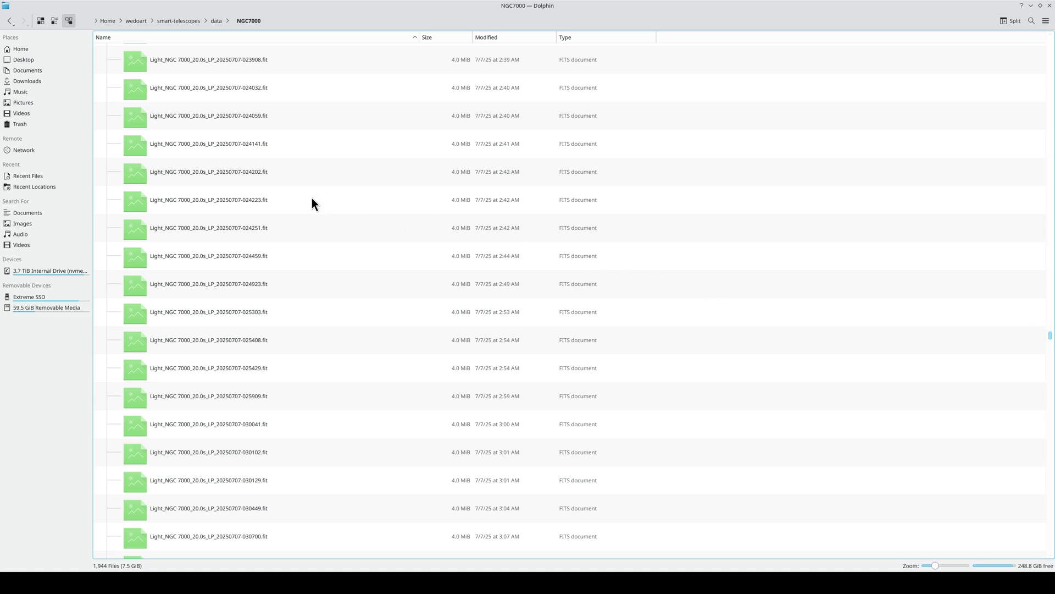
Browse the light frames in the NGC7000 folder, looking over the 20-second LP and 10-second IRCUT files.
left_click_drag(312, 198, 221, 174)
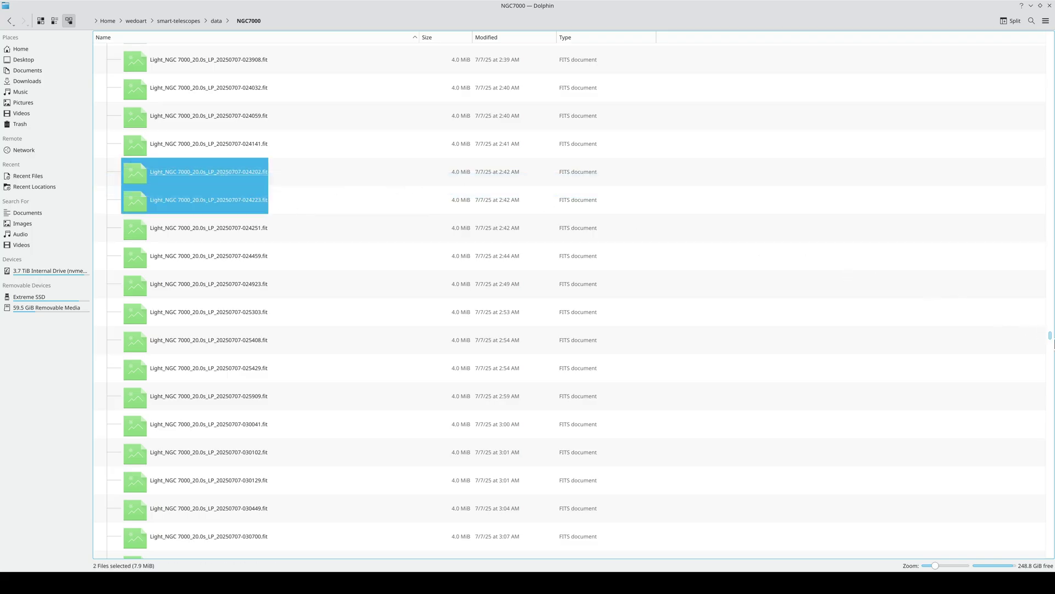
left_click_drag(1051, 338, 1051, 277)
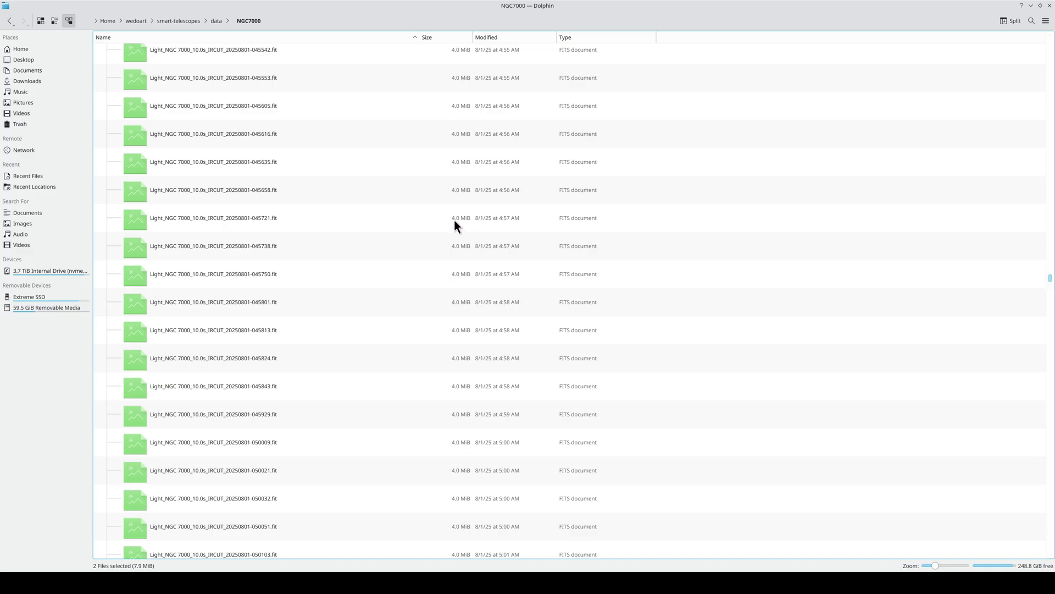
left_click_drag(317, 189, 327, 223)
left_click(328, 223)
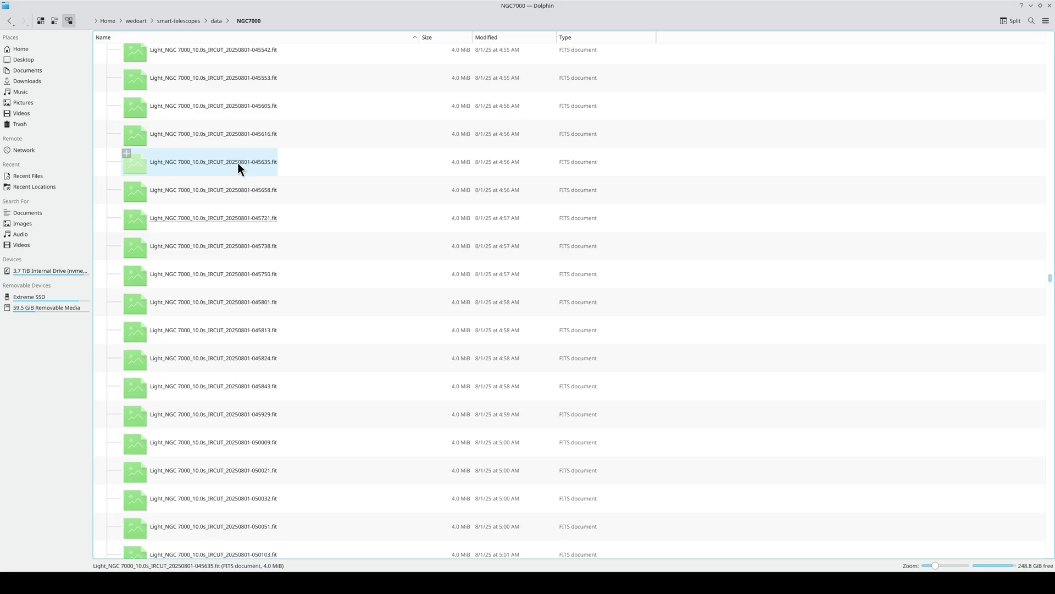
left_click_drag(1050, 278, 1051, 340)
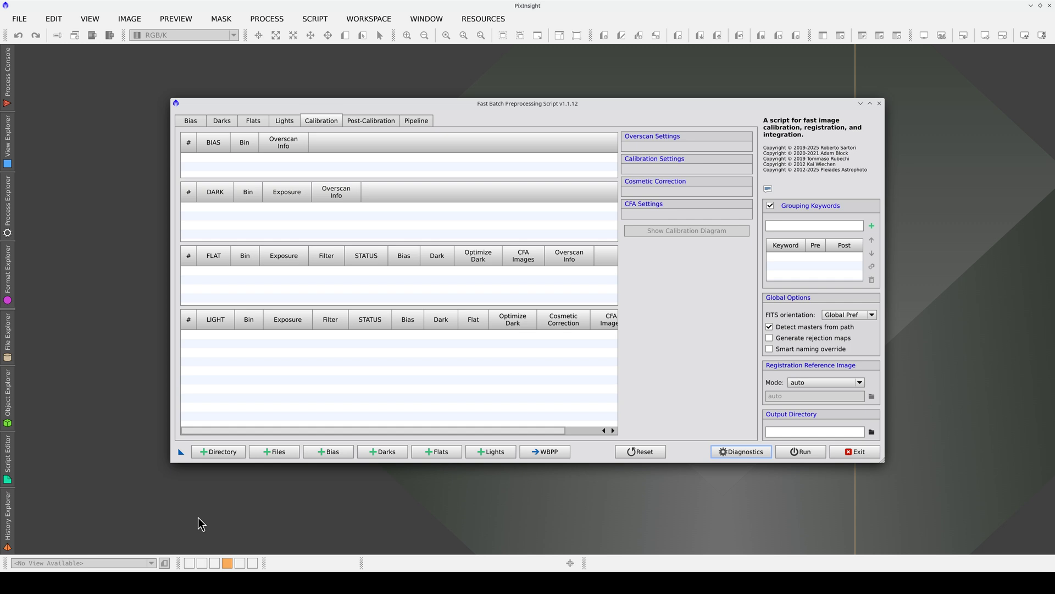
Switch to PixInsight and add all image files from the NGC7000 folder to the Fast Batch Preprocessing Script.
left_click(263, 457)
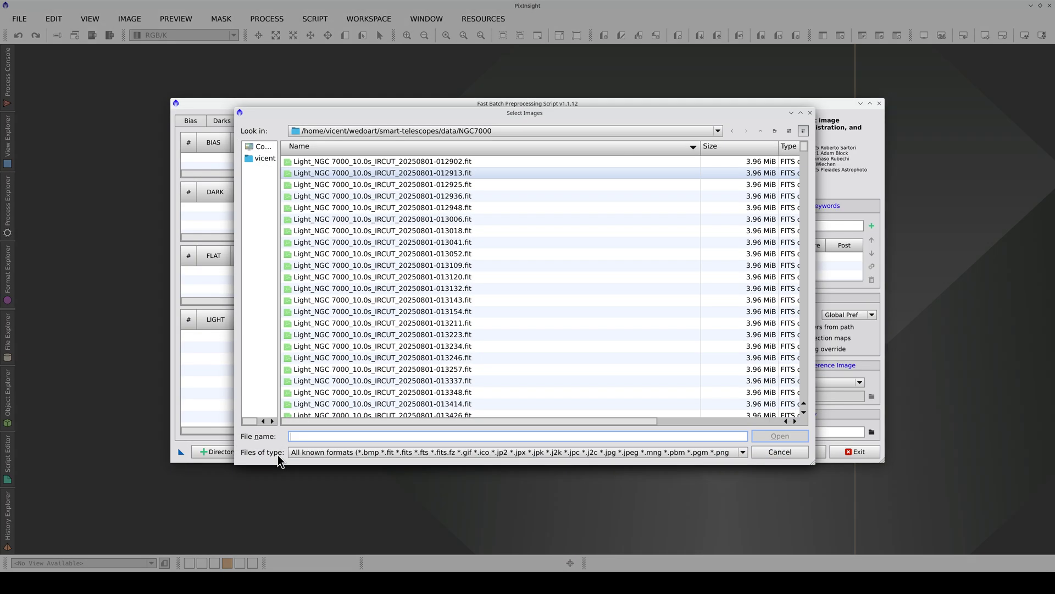
left_click(397, 165)
key("ctrl+a")
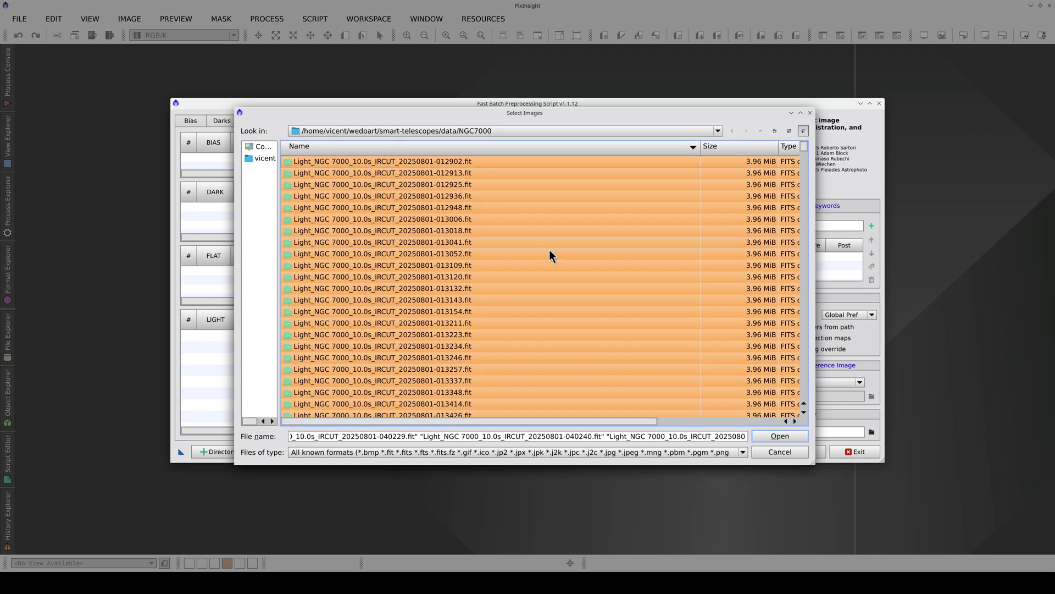
left_click(780, 435)
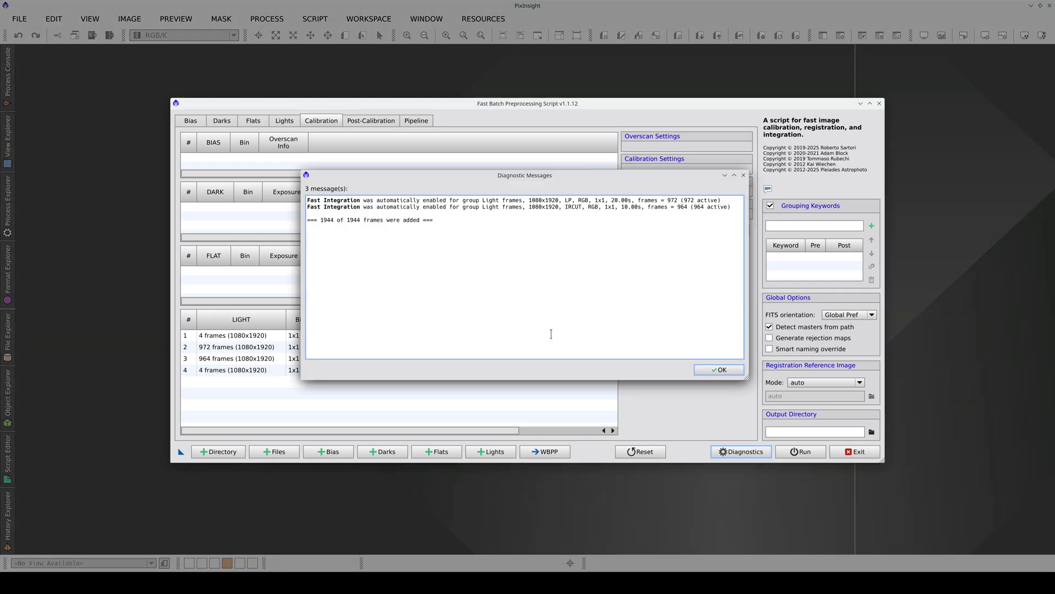
left_click(709, 369)
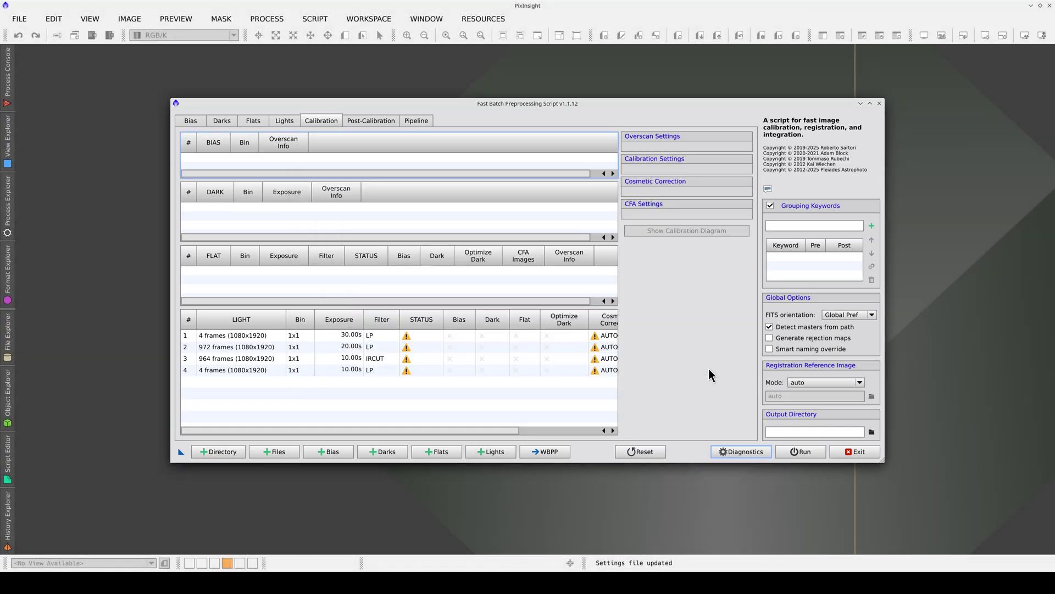
Check the two four-frame LP groups in the calibration list and remove the 30-second group from the light frames.
left_click(414, 372)
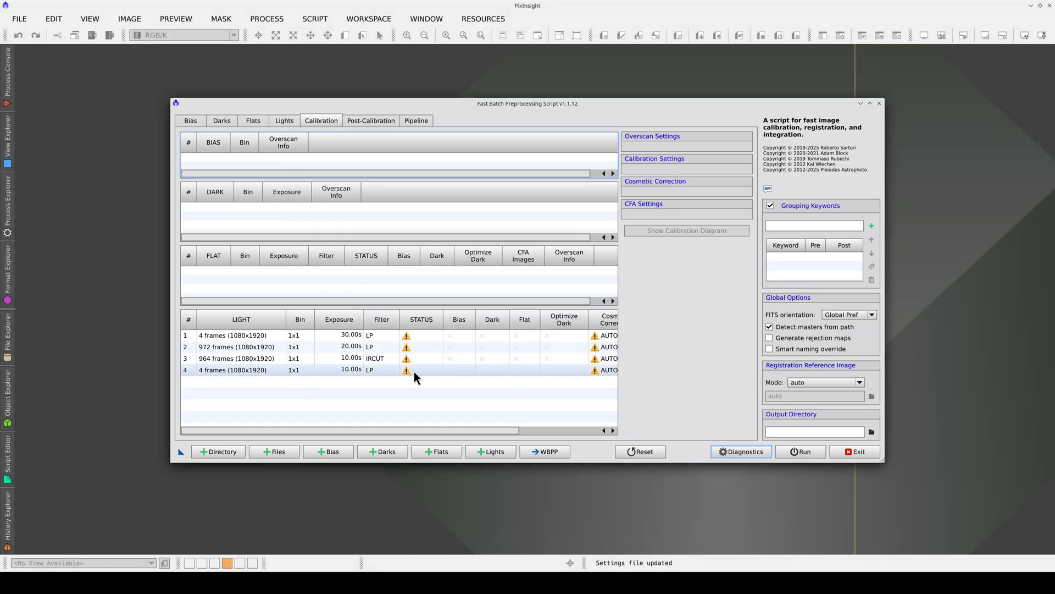
left_click(250, 335)
left_click(252, 371)
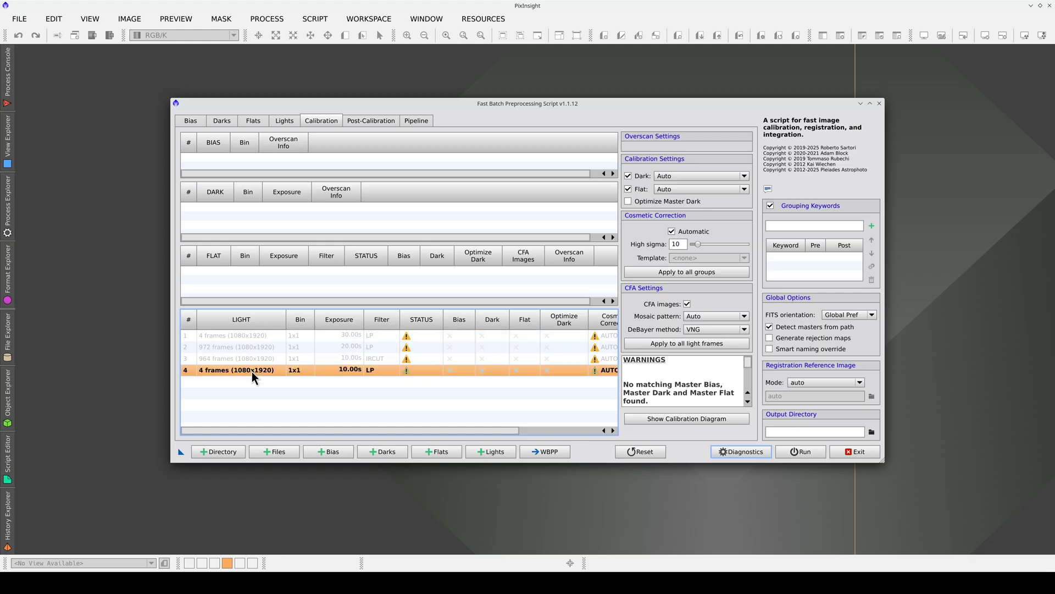
left_click(286, 336)
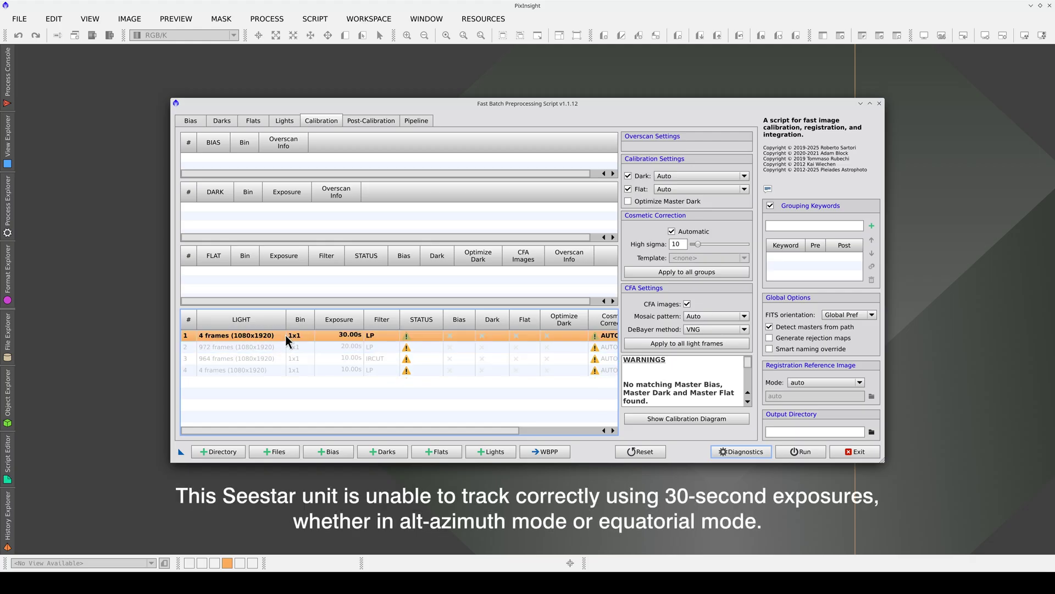
left_click(285, 121)
left_click(266, 178)
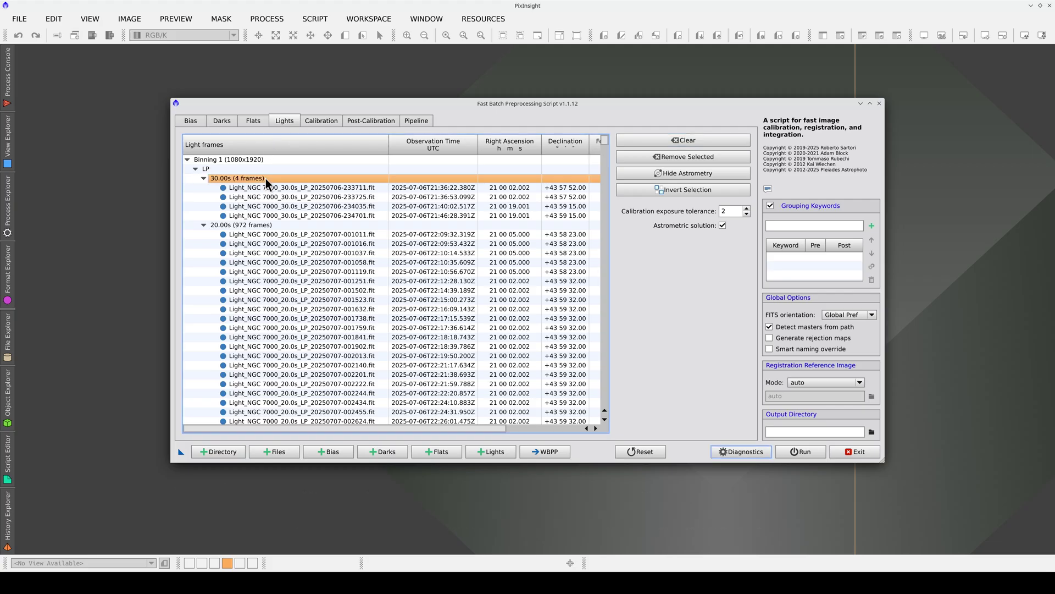
left_click(665, 157)
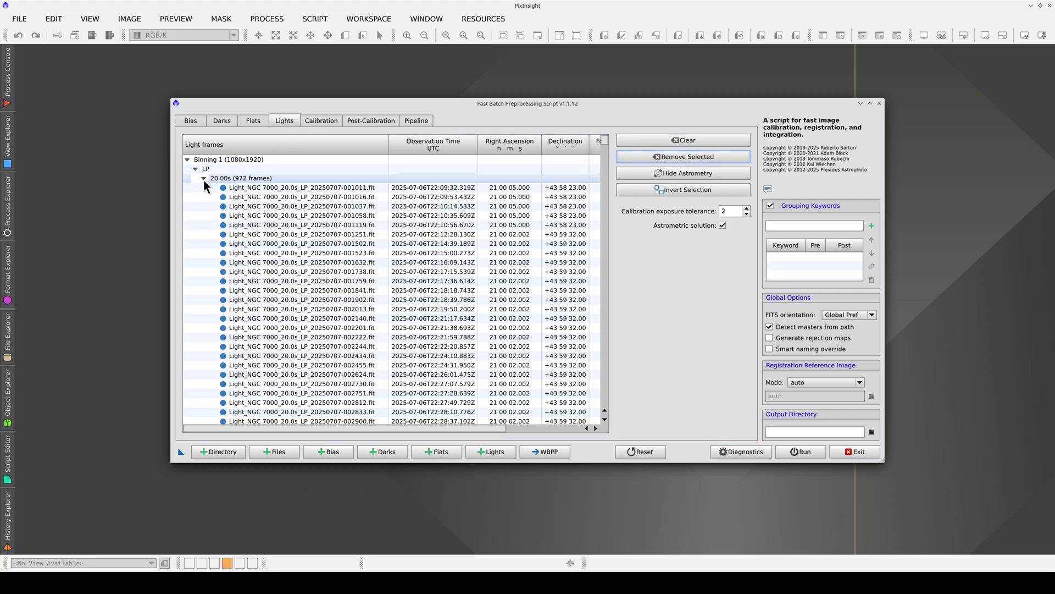
Remove the 10-second LP group from the light frames.
left_click(202, 179)
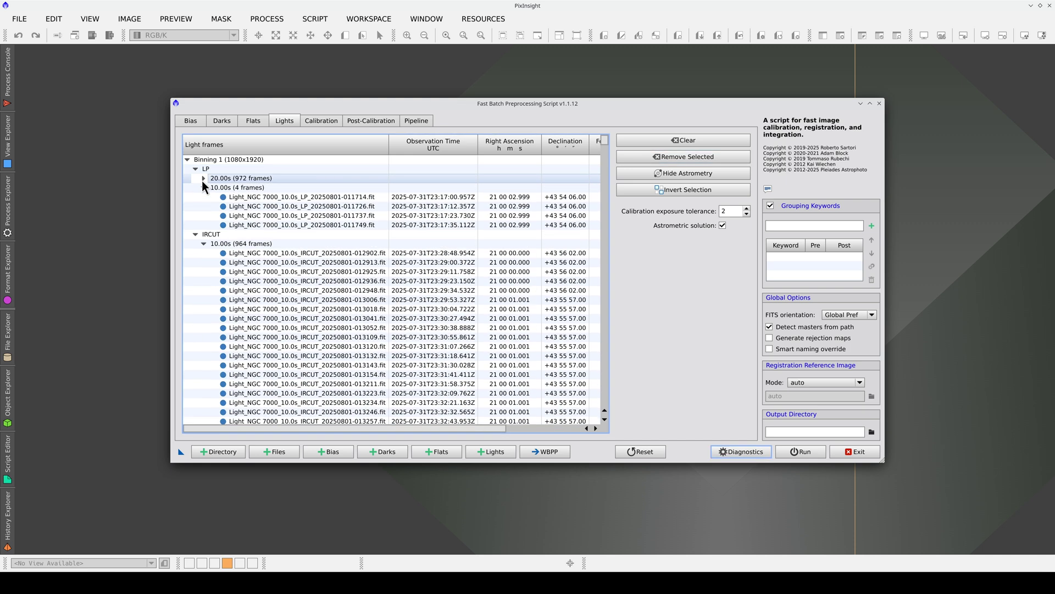
left_click(231, 188)
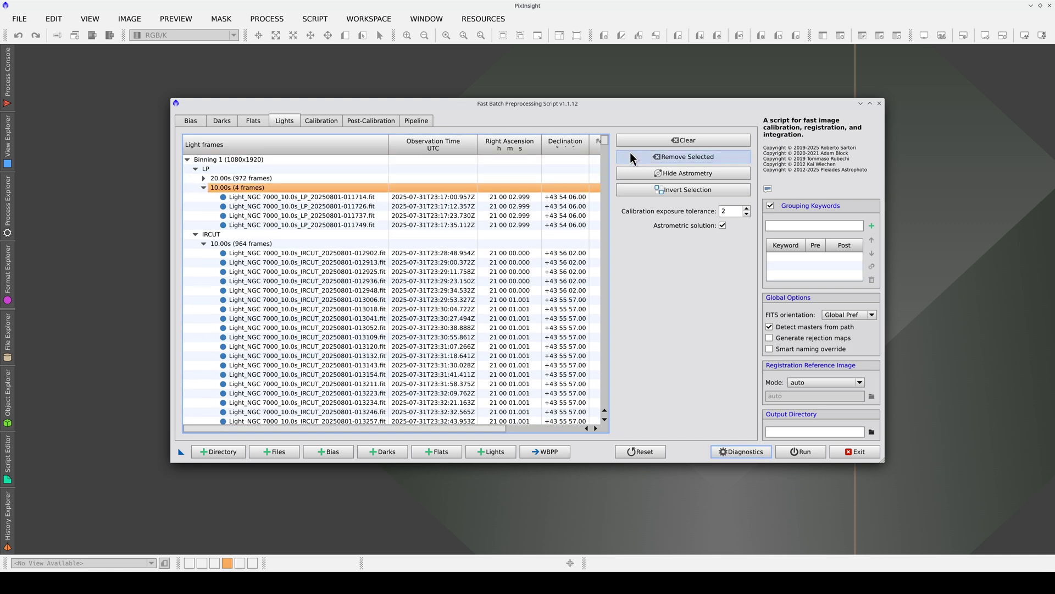
left_click(645, 156)
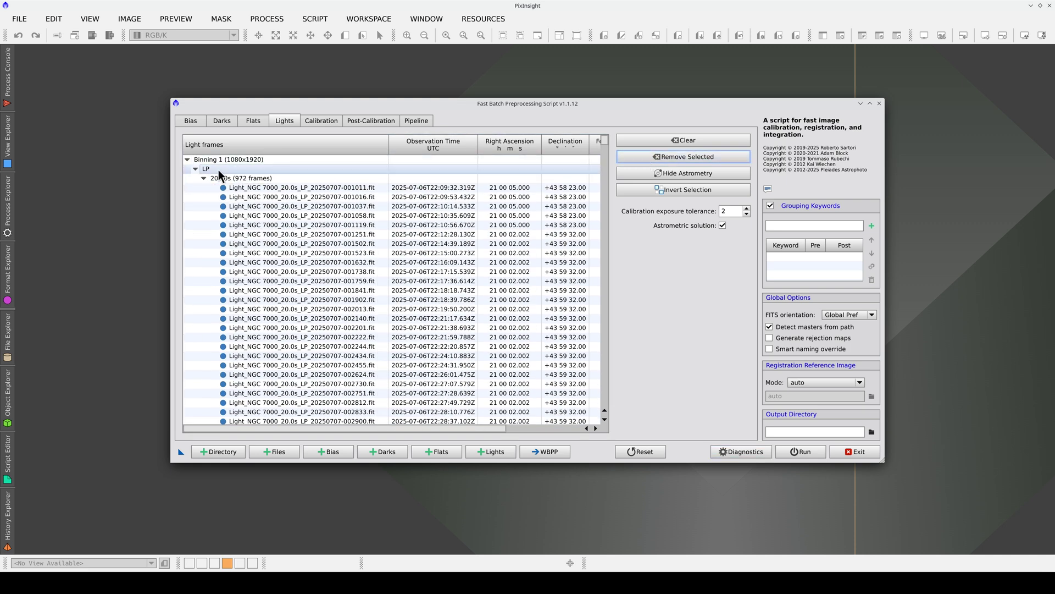
Review the calibration settings and integration times of the 20-second LP and 10-second IRCUT light groups.
left_click(315, 117)
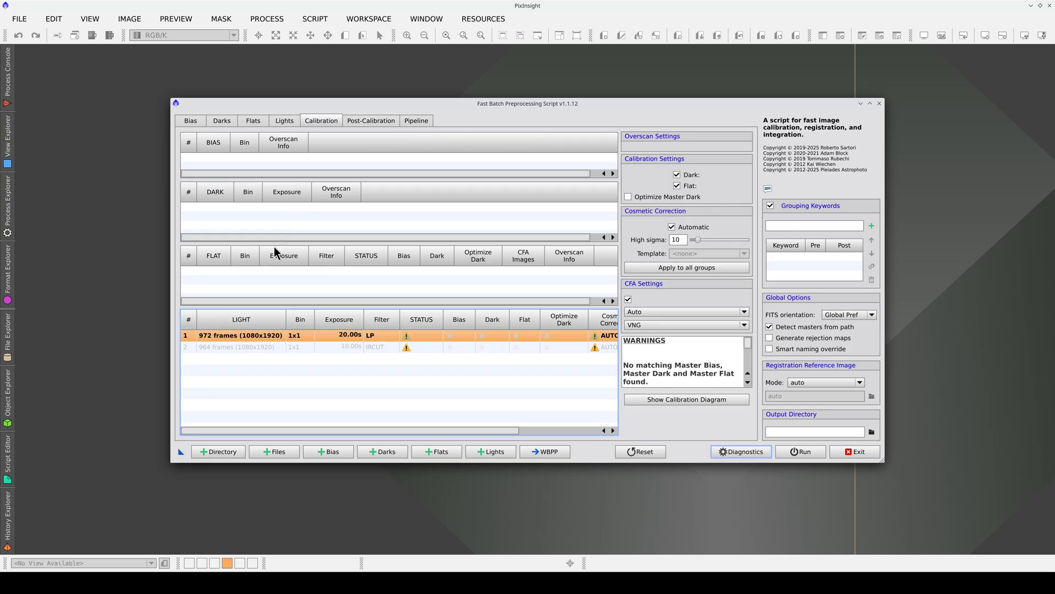
left_click(237, 347)
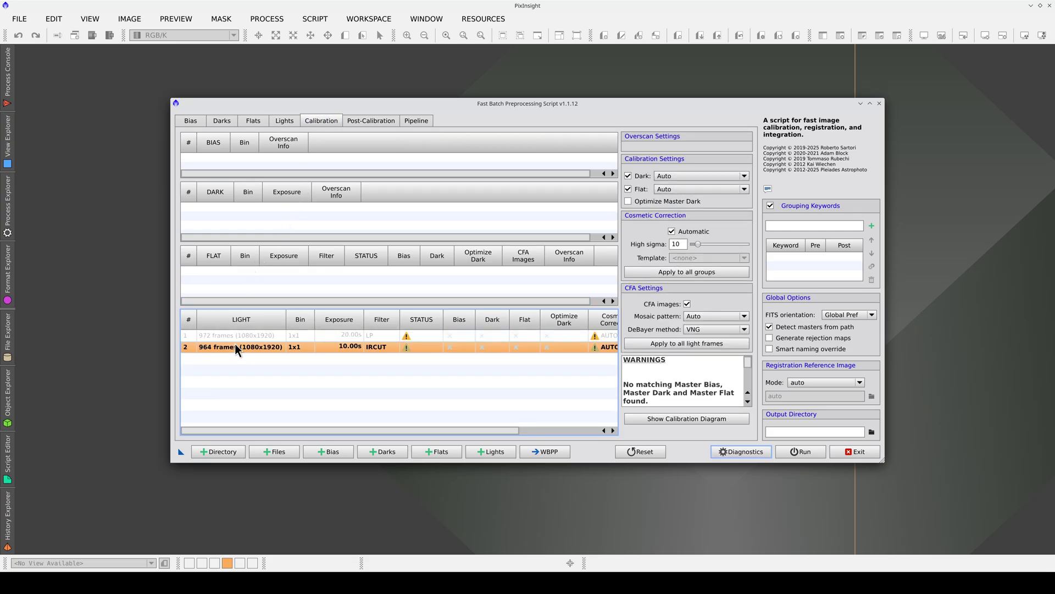
left_click(235, 336)
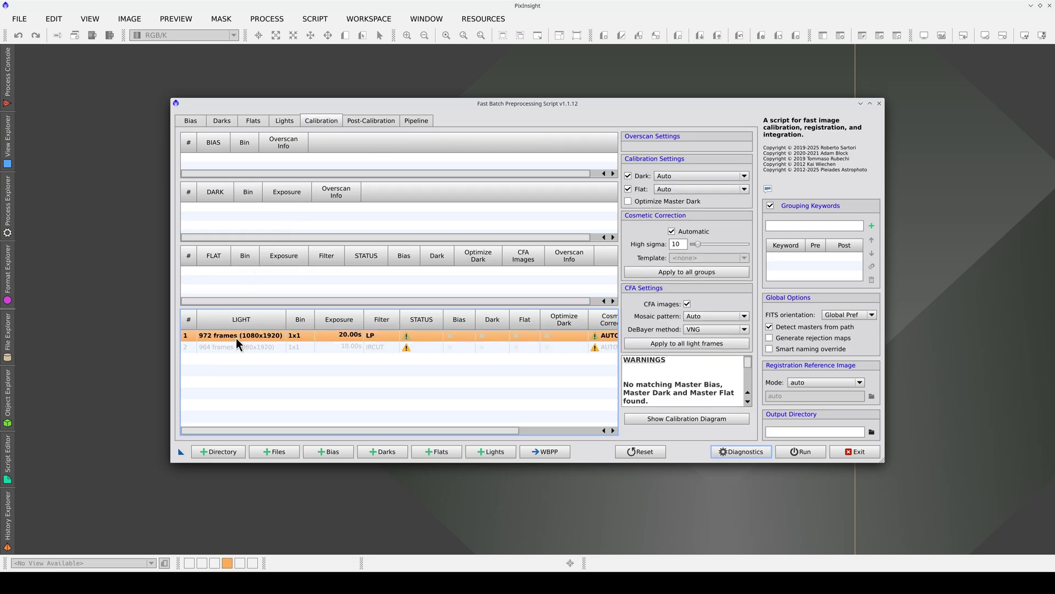
left_click(381, 348)
left_click(375, 335)
left_click(377, 121)
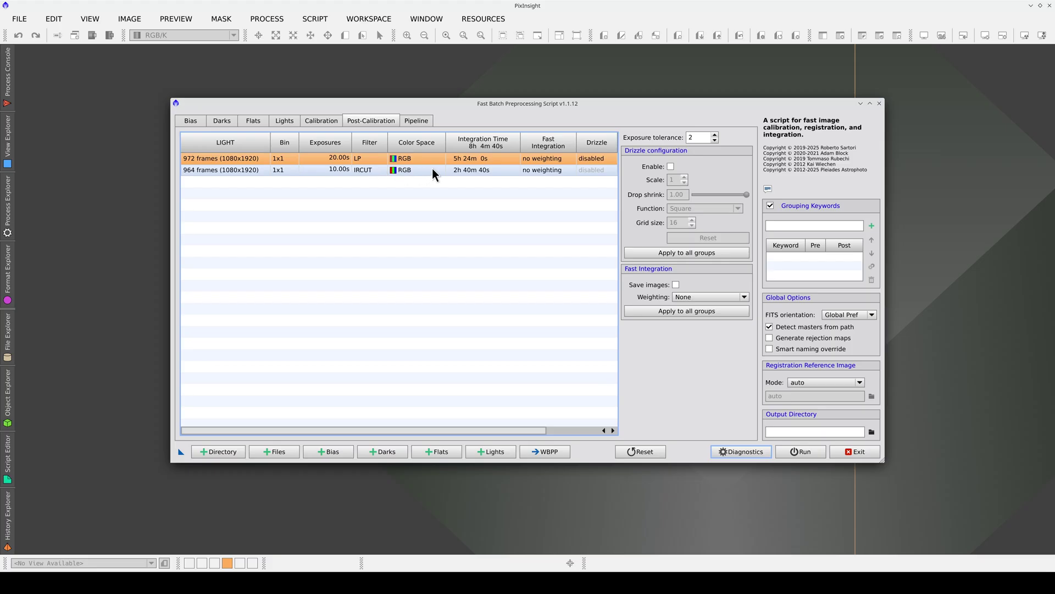
left_click(465, 170)
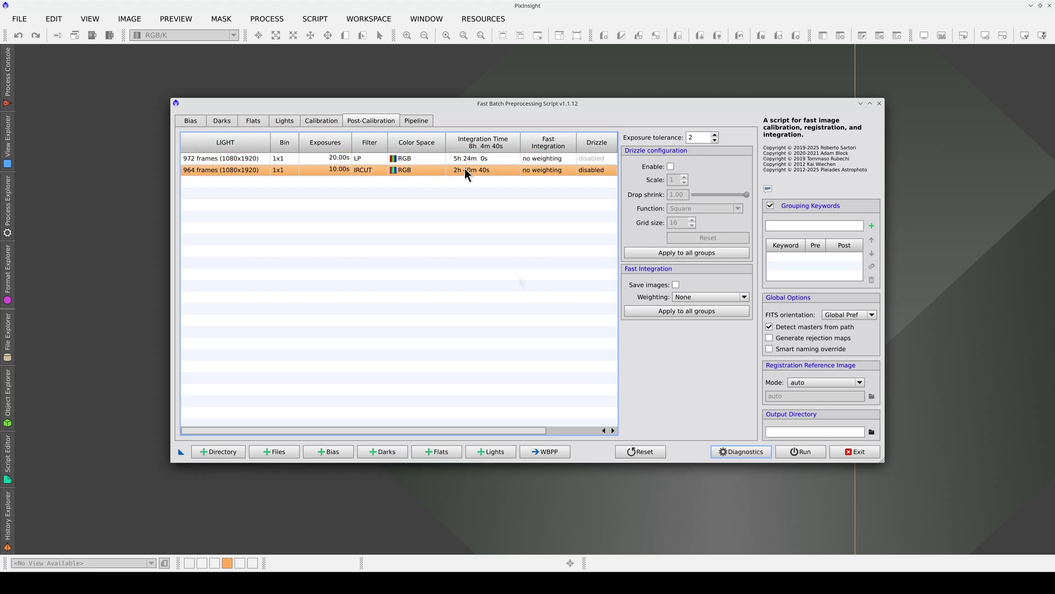
Create a folder named FBPP inside the NGC7000 folder and set it as the output directory.
left_click(871, 432)
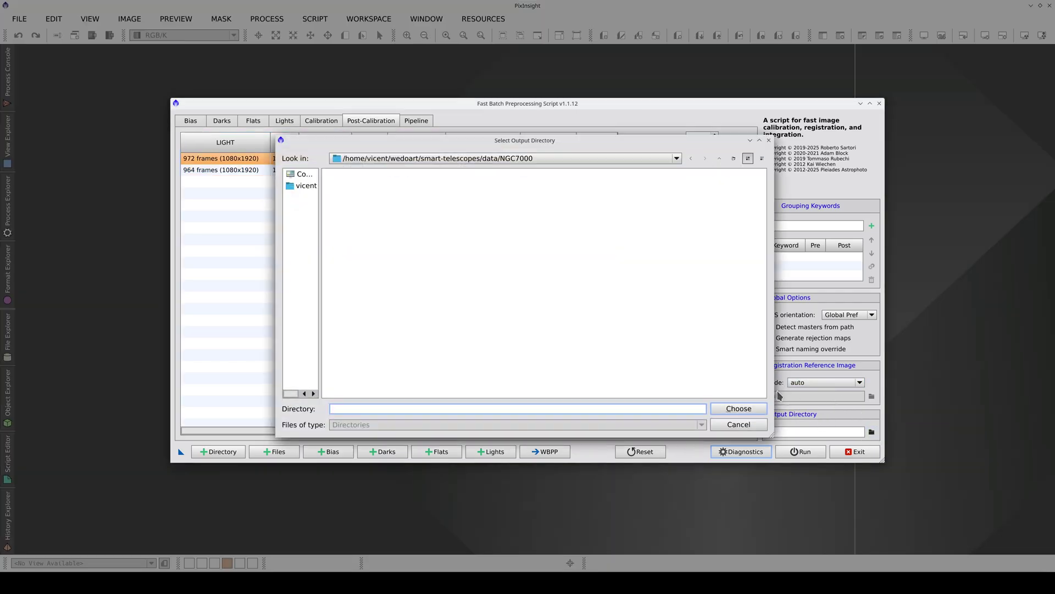
left_click(733, 159)
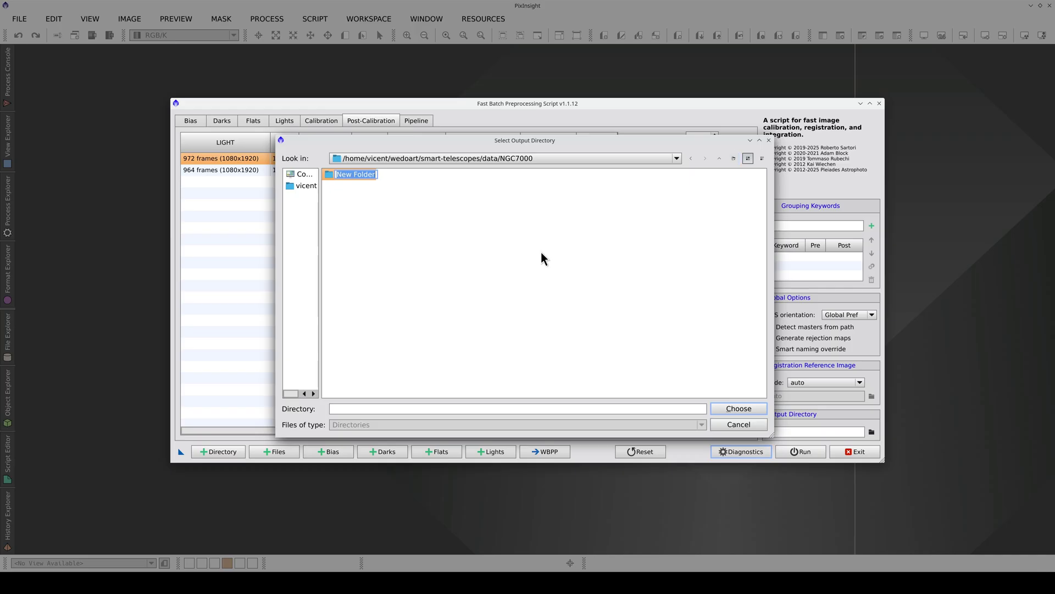
type("FBPP")
key("Return")
key("Return")
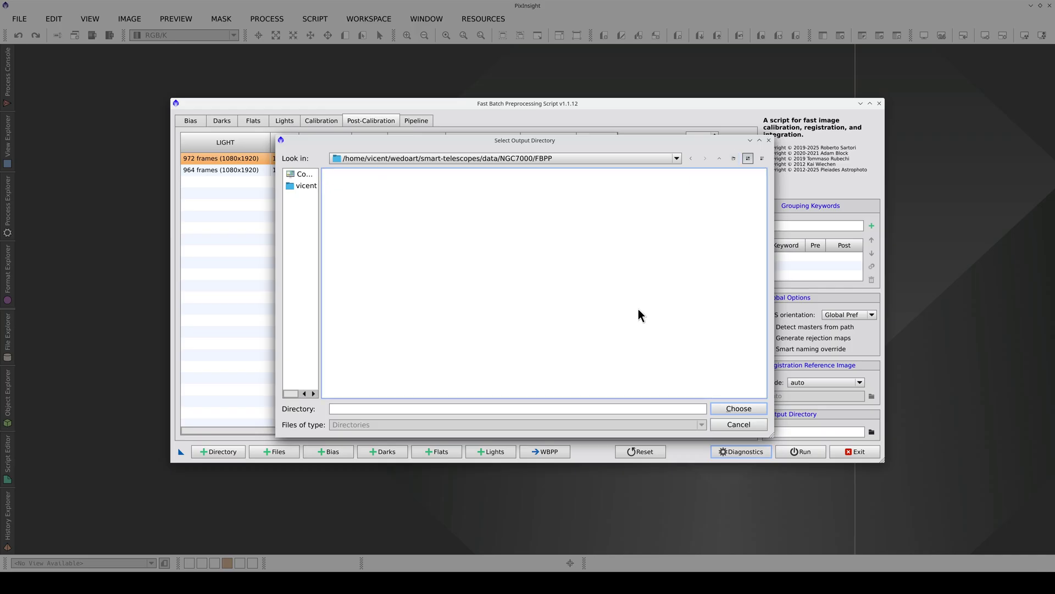
left_click(732, 411)
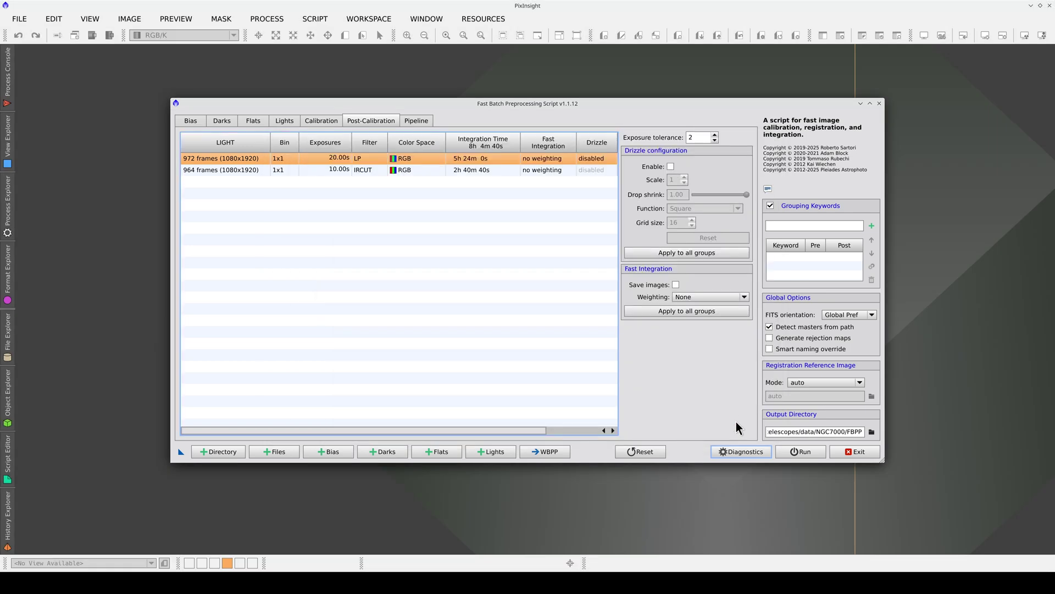
Run the diagnostics and read the messages about missing calibration masters, autocrop and disk space.
left_click(741, 452)
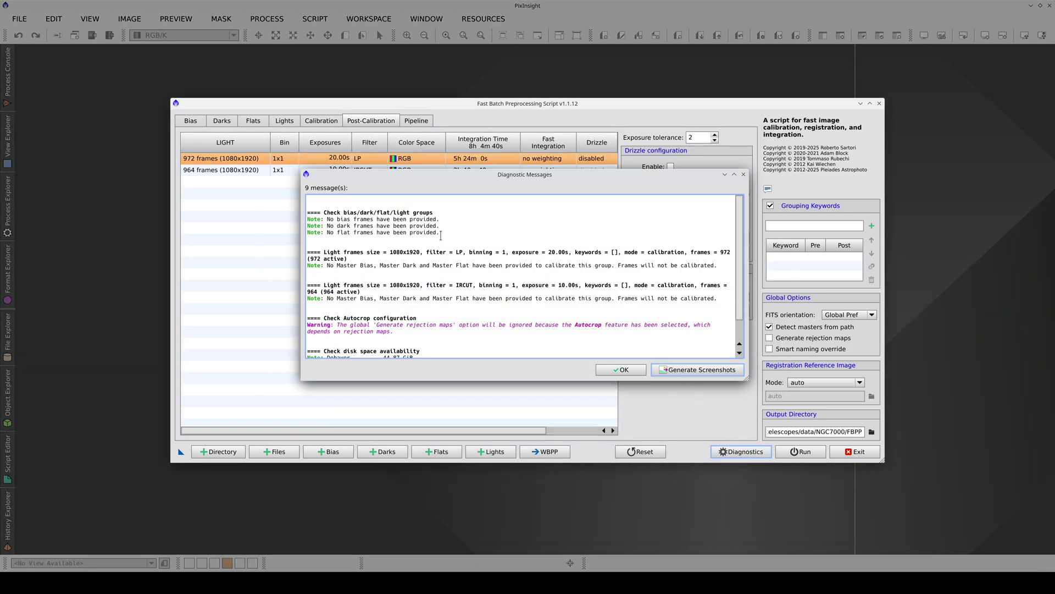
scroll(363, 268, "down", 1)
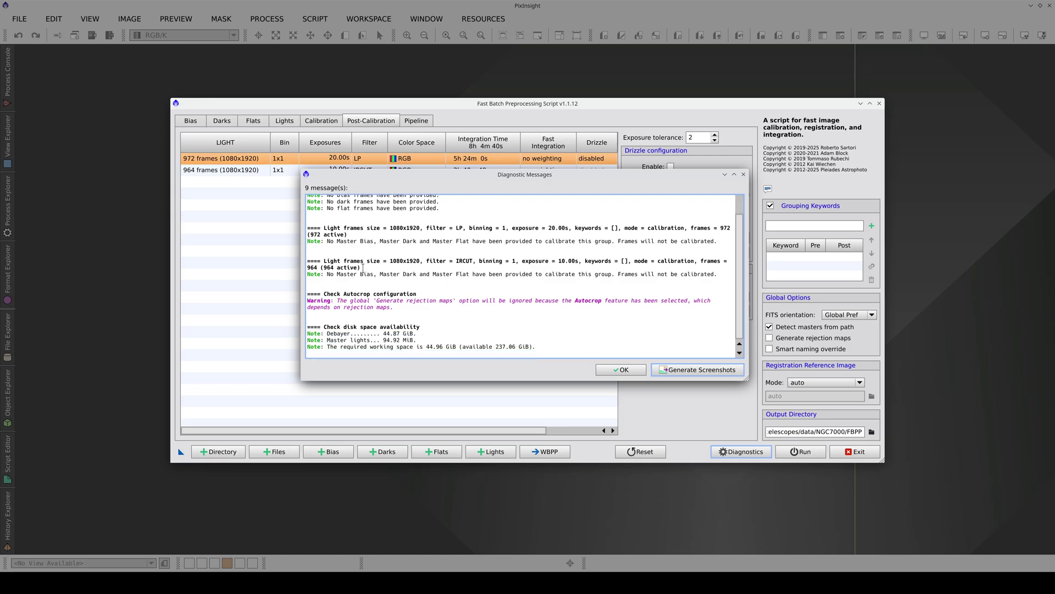
scroll(363, 269, "up", 1)
left_click_drag(330, 265, 407, 268)
left_click_drag(325, 299, 453, 298)
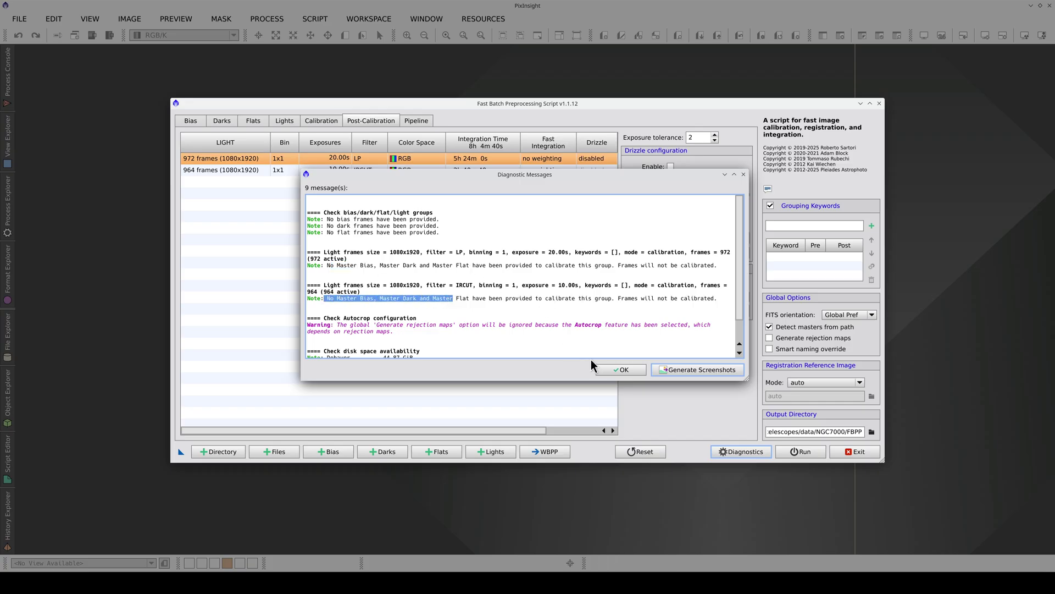
left_click(612, 371)
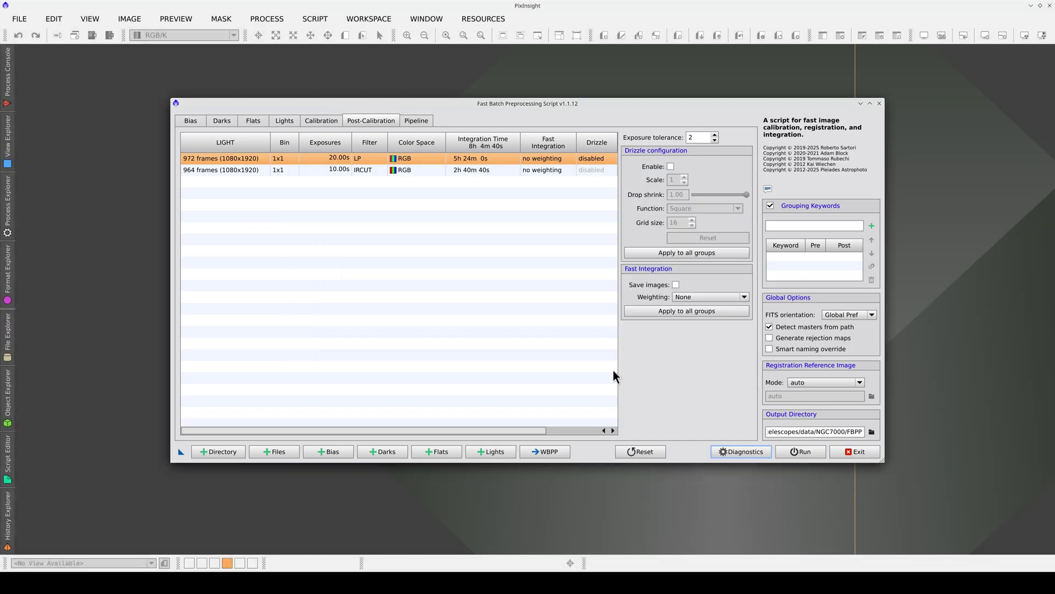
Check the light frames' coordinates, focal length and pixel size, and the astrometric solution option.
left_click(284, 122)
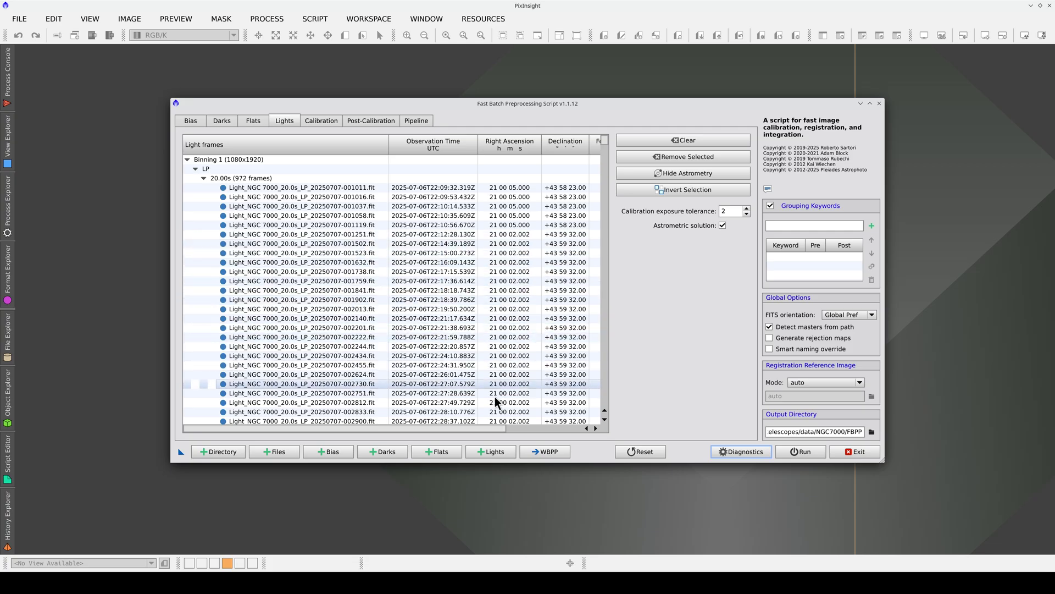
left_click_drag(495, 428, 572, 428)
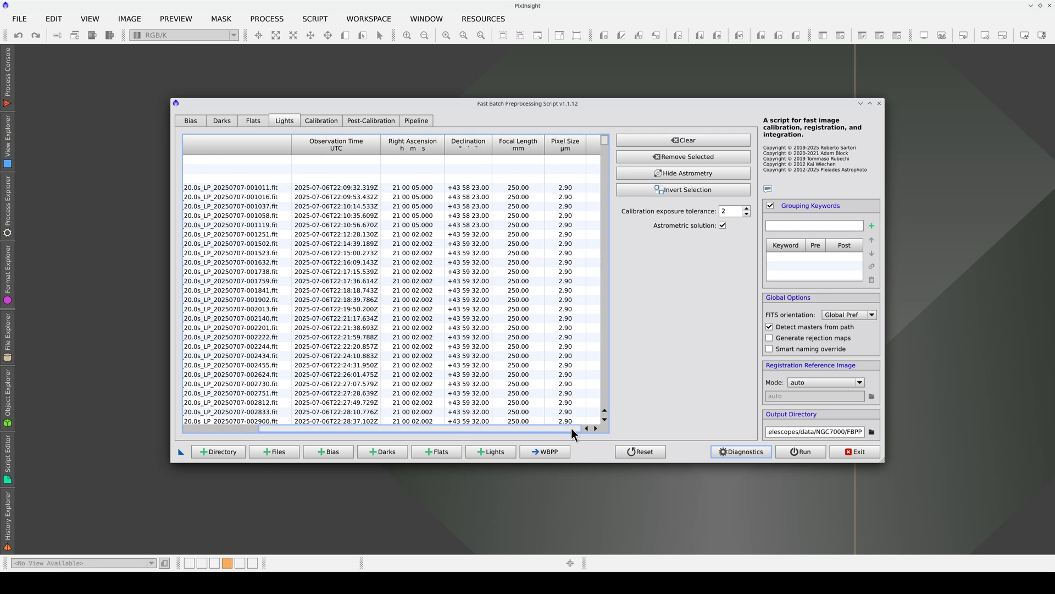
left_click(723, 226)
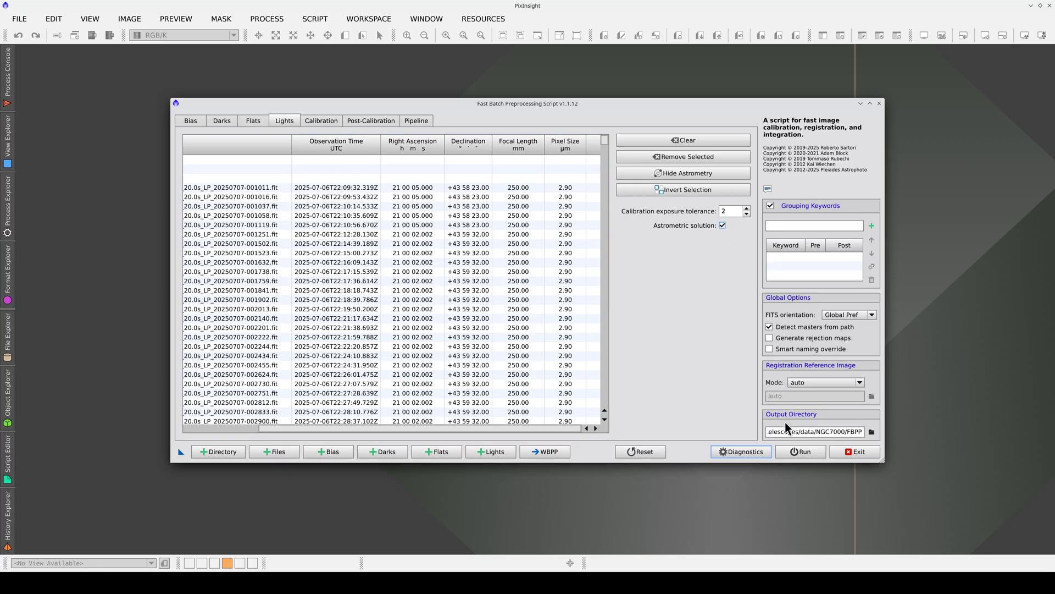
Run the fast batch preprocessing, continuing past the diagnostic messages, and widen the execution monitor to show the full notes.
left_click(798, 447)
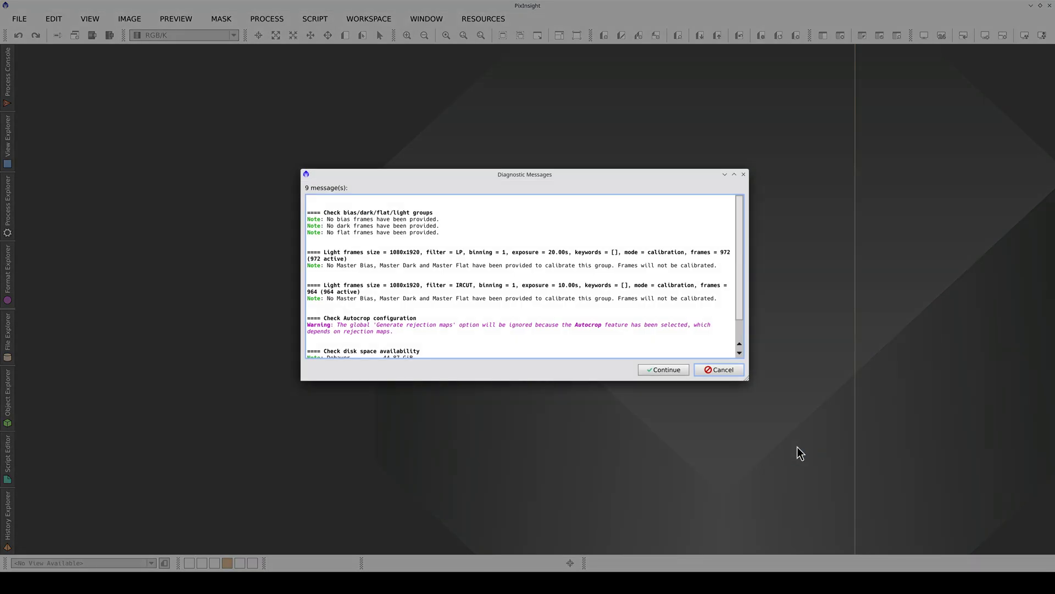
left_click(674, 374)
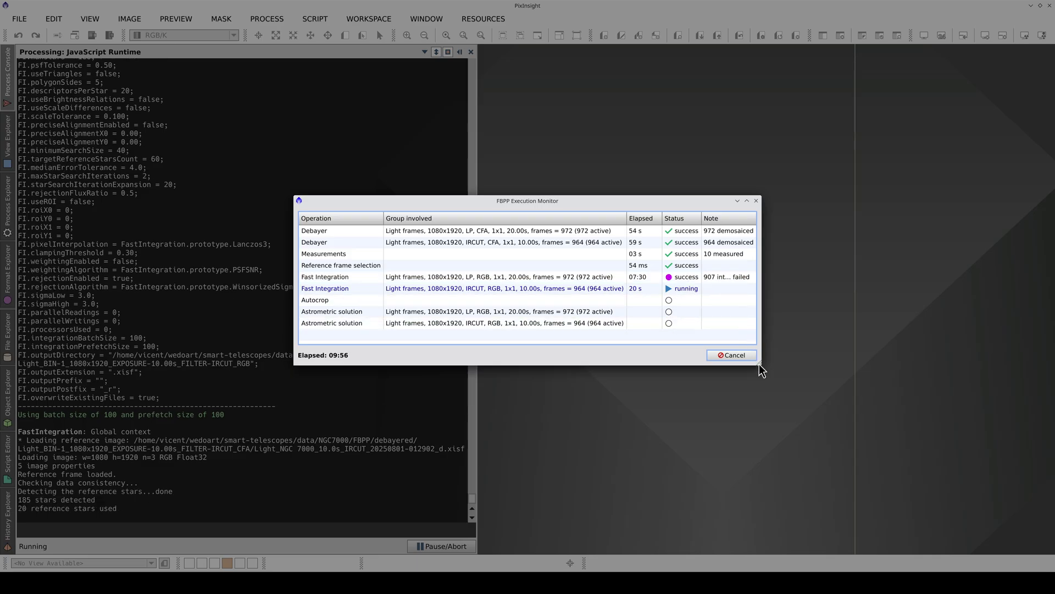
left_click_drag(762, 361, 802, 370)
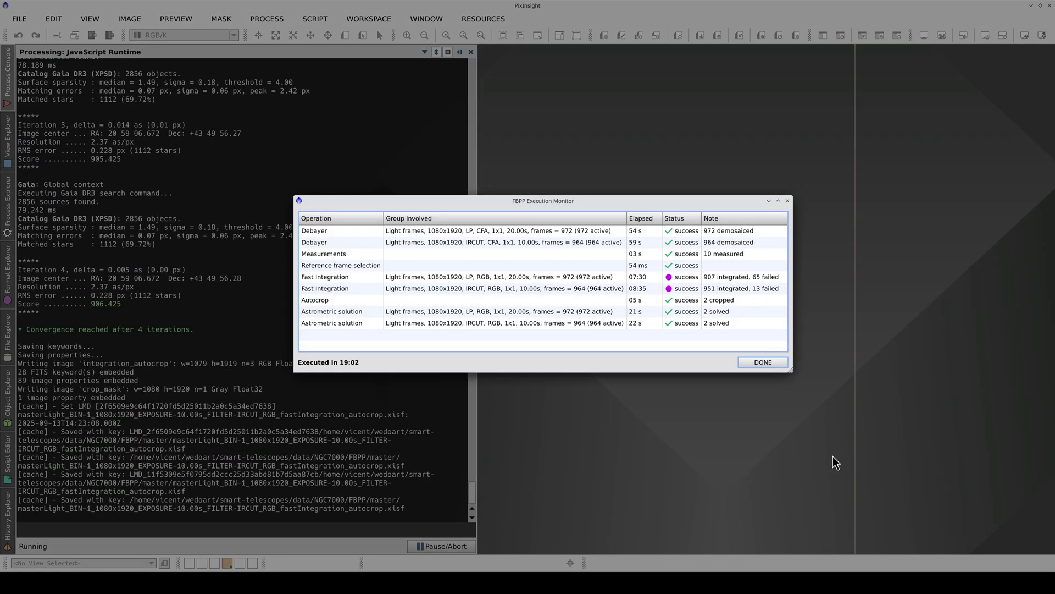
Close the execution monitor and the smart report, and exit the Fast Batch Preprocessing Script.
left_click(774, 363)
left_click(720, 370)
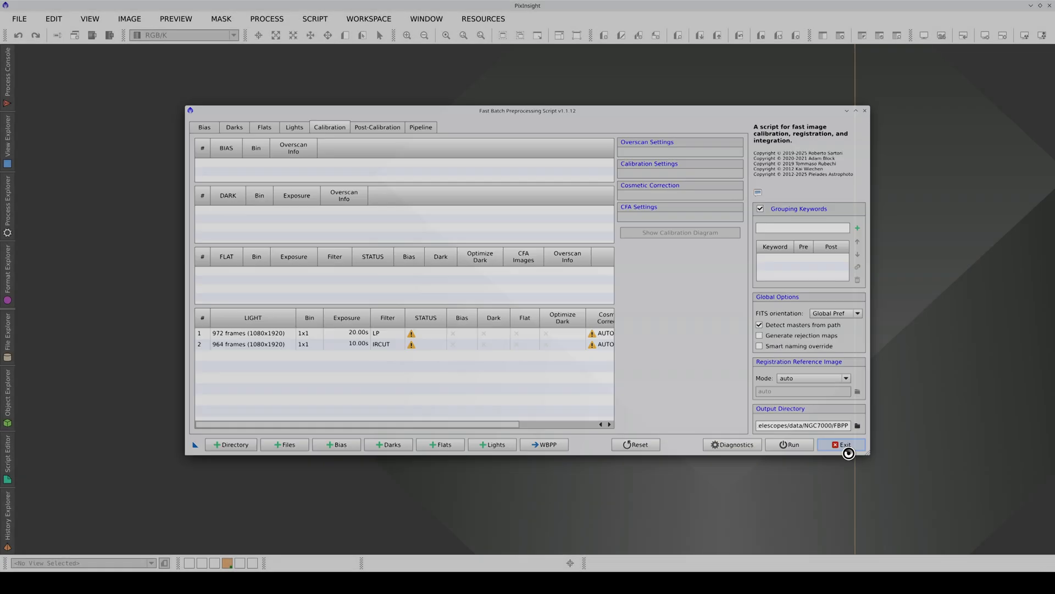
left_click(845, 444)
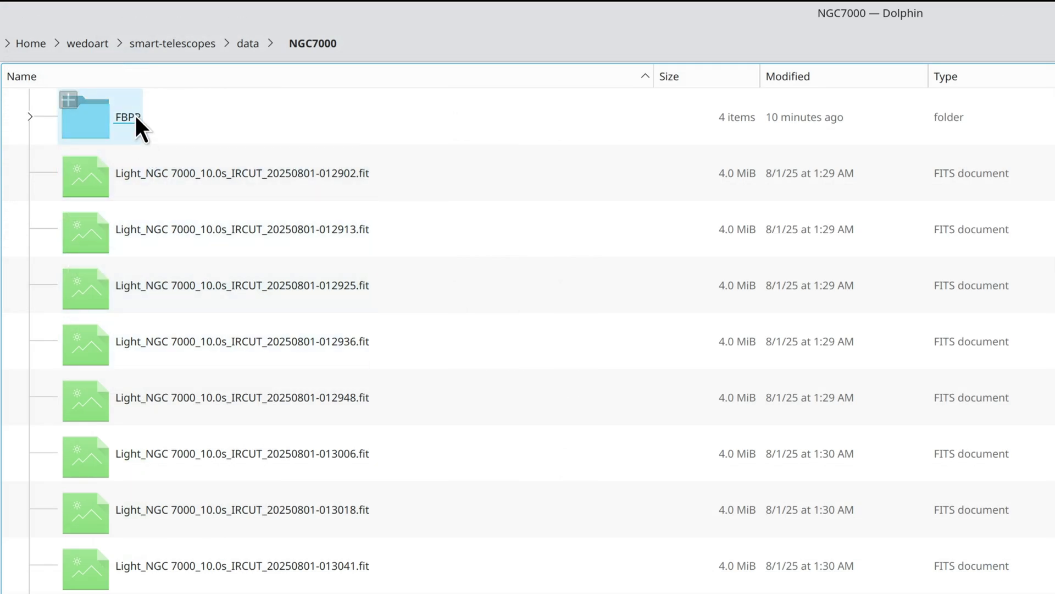
Switch to Dolphin and open the autocropped LP and IRCUT fastIntegration masters from FBPP/master in PixInsight.
left_click(134, 117)
left_click(138, 290)
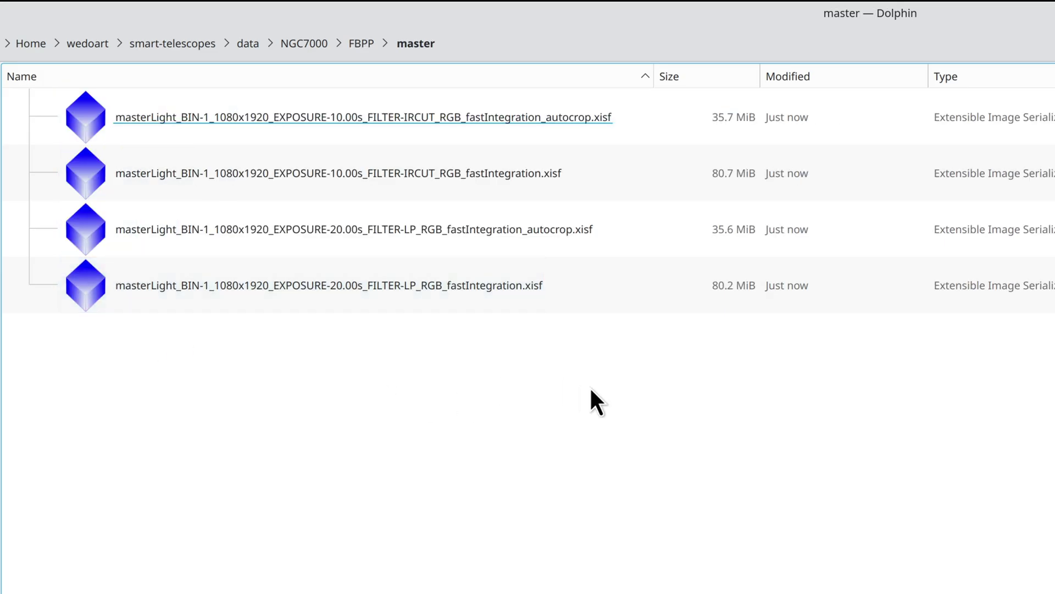
left_click_drag(624, 385, 508, 376)
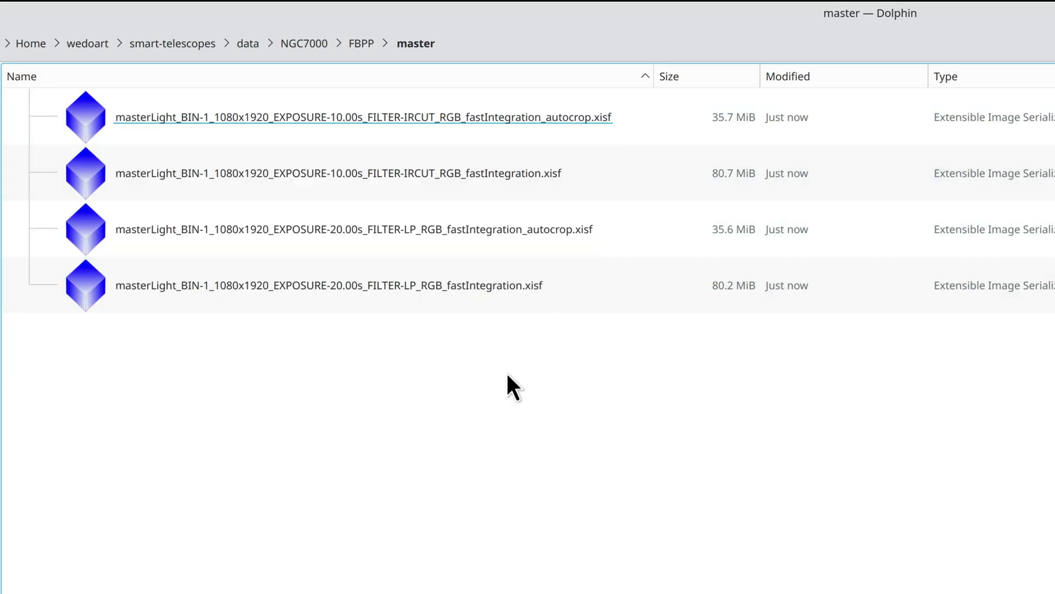
left_click(516, 290)
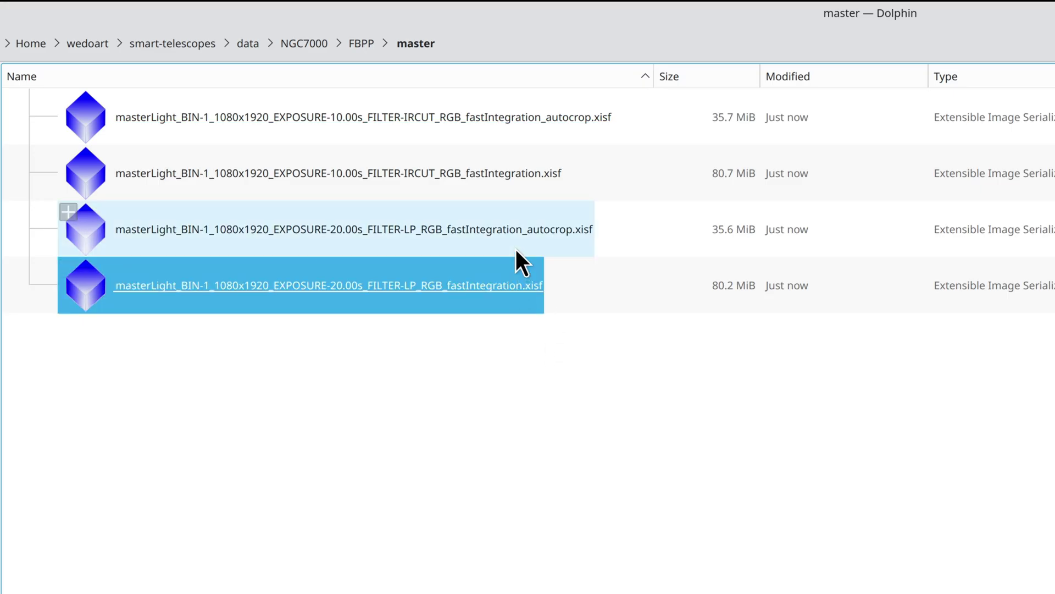
left_click(530, 237)
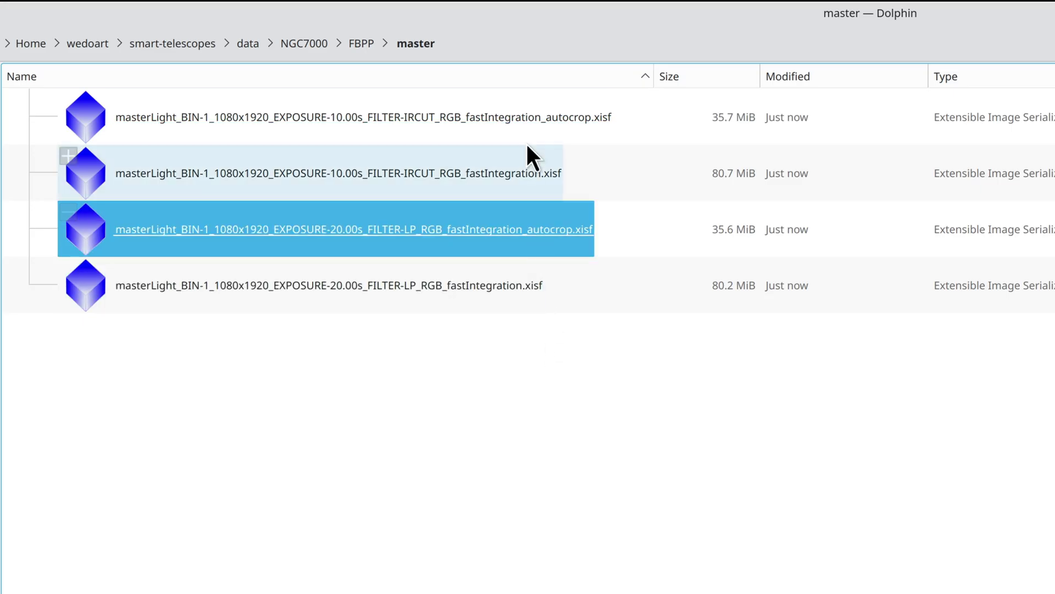
left_click(520, 120, "ctrl")
left_click_drag(516, 117, 283, 447)
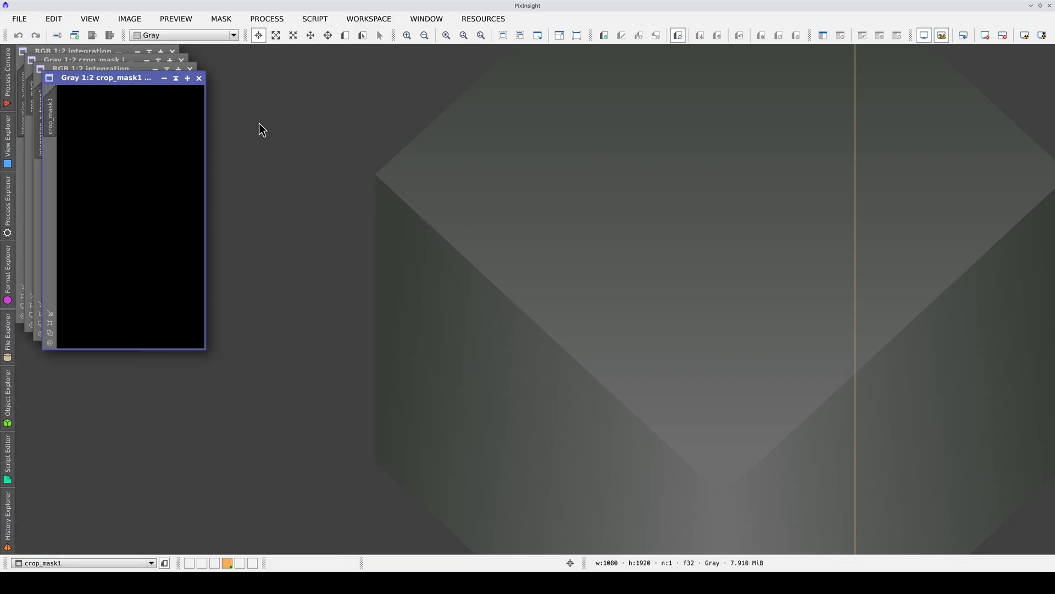
Arrange the autocropped LP and IRCUT masters side by side without the crop masks and auto-stretch both on screen.
left_click_drag(140, 85, 534, 125)
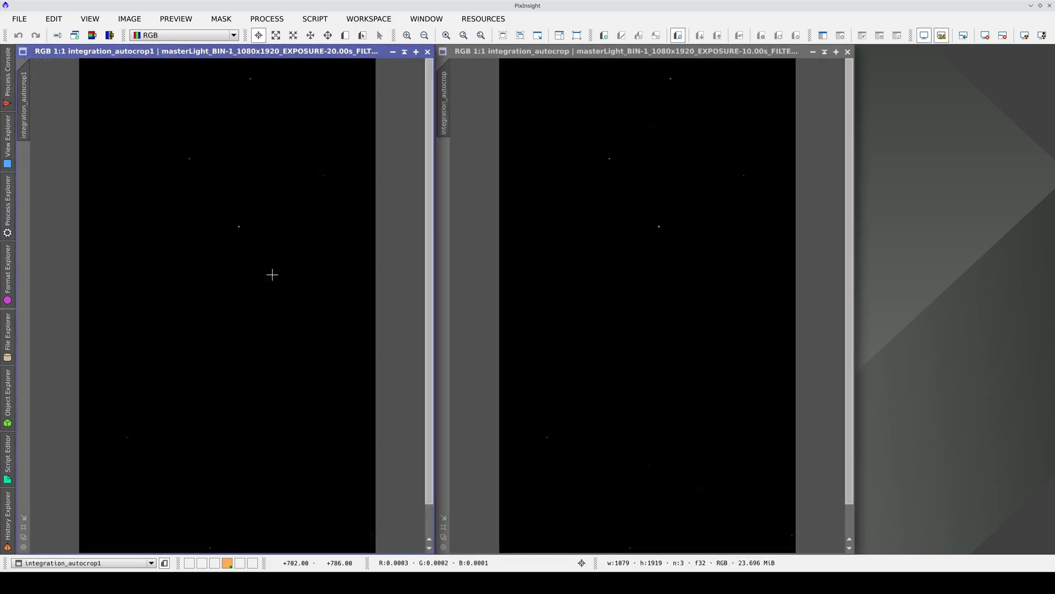
key("ctrl+a")
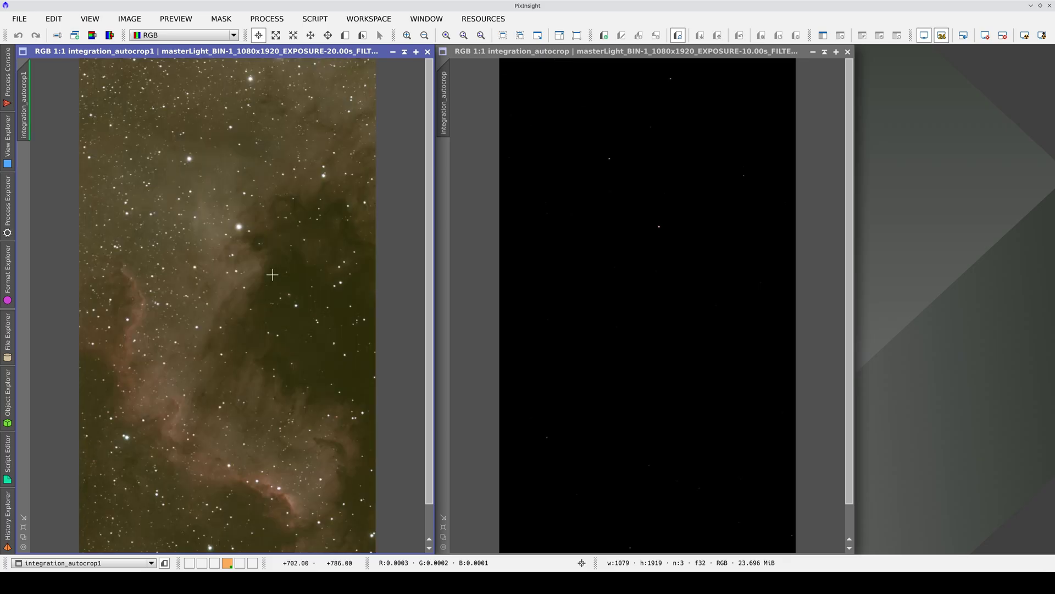
left_click(602, 306)
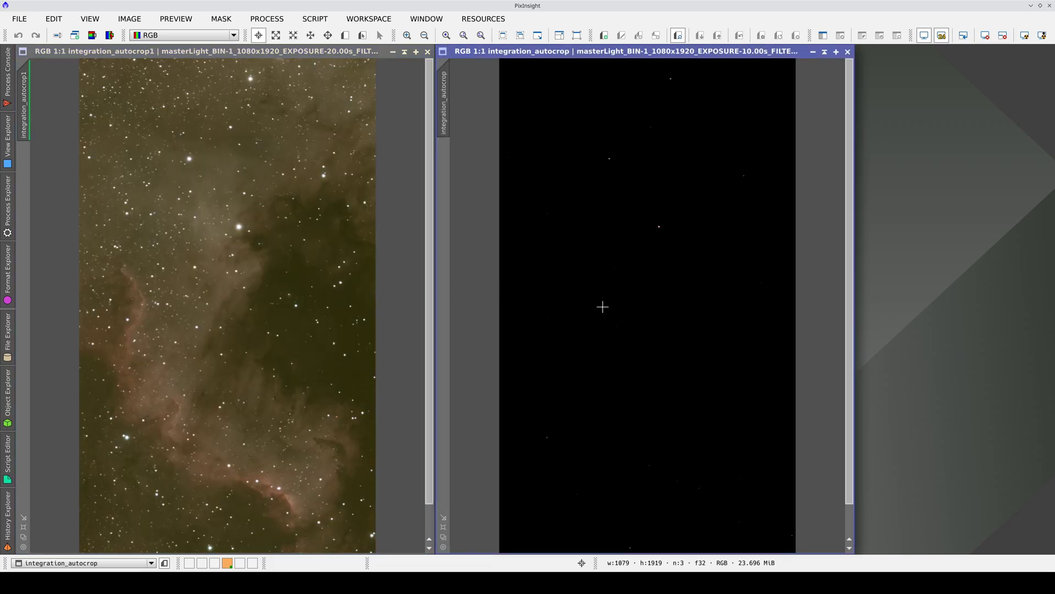
key("ctrl+a")
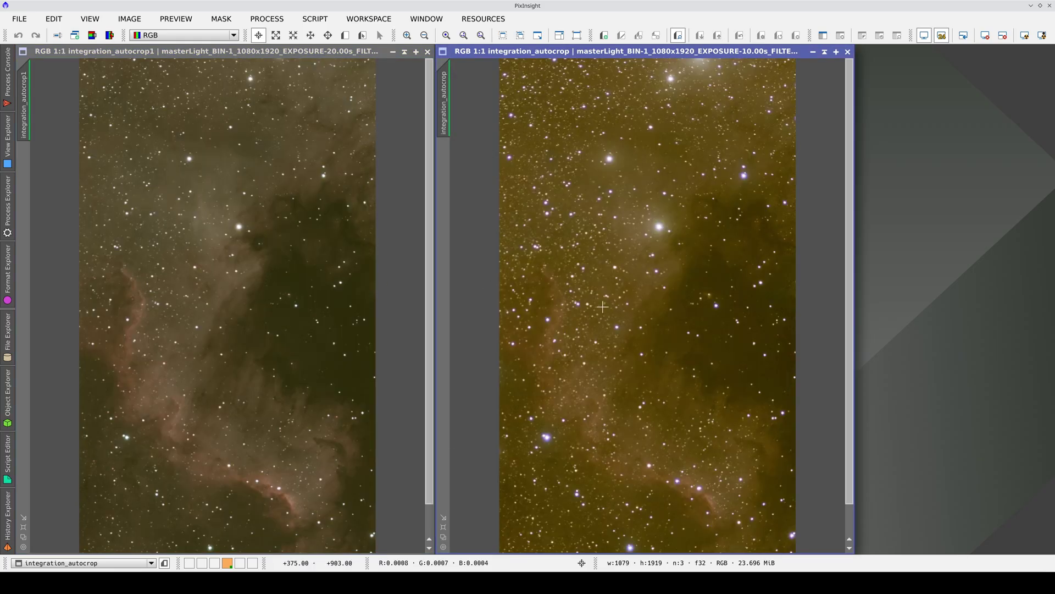
Apply an unlinked-channel ScreenTransferFunction auto-stretch to both the IRCUT and LP masters.
key("ctrl+F12")
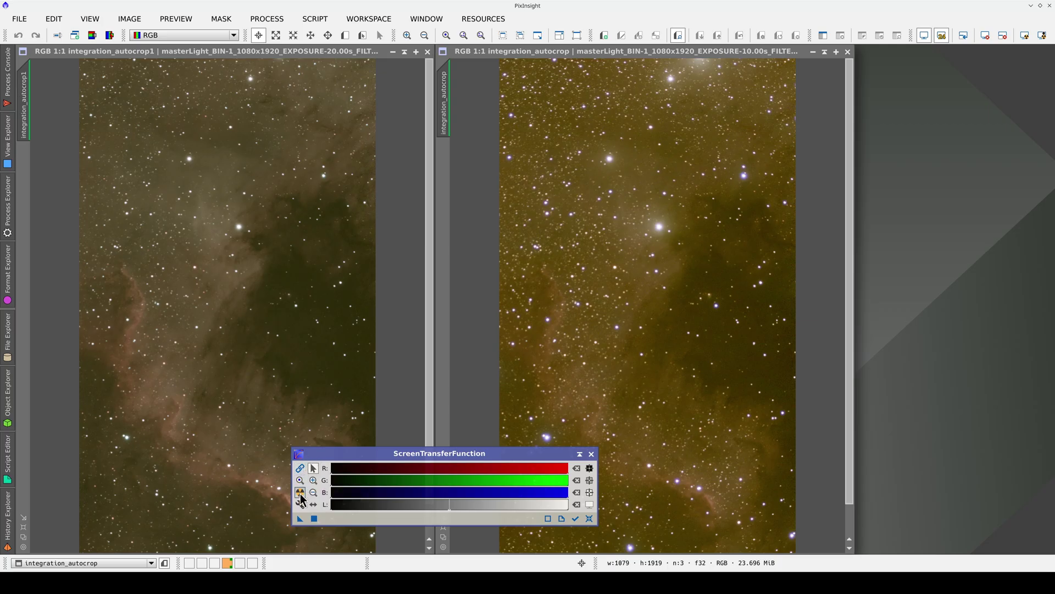
left_click(301, 494)
left_click(296, 356)
left_click(300, 494)
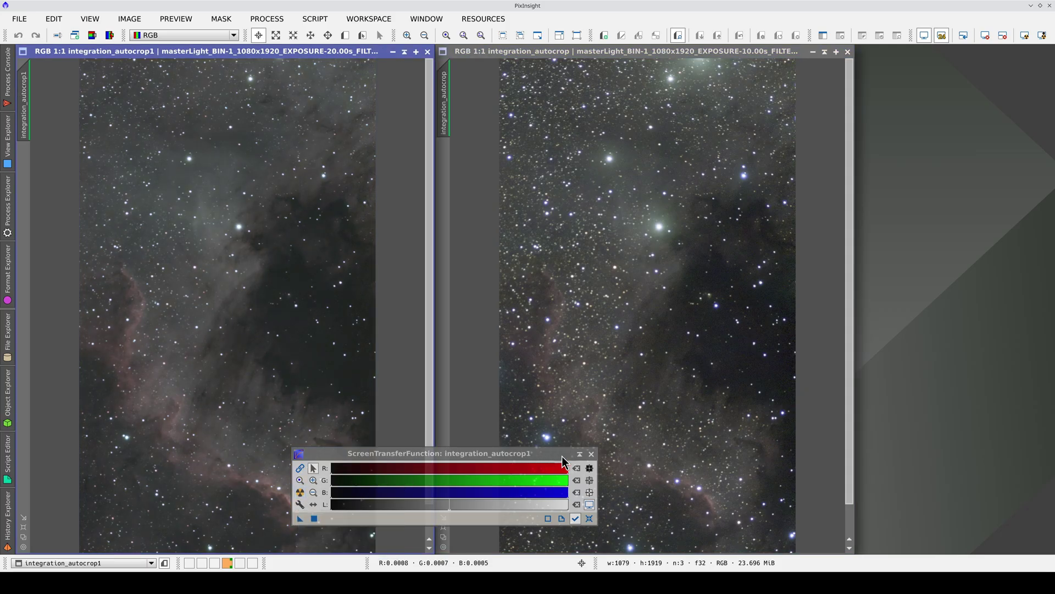
left_click(592, 454)
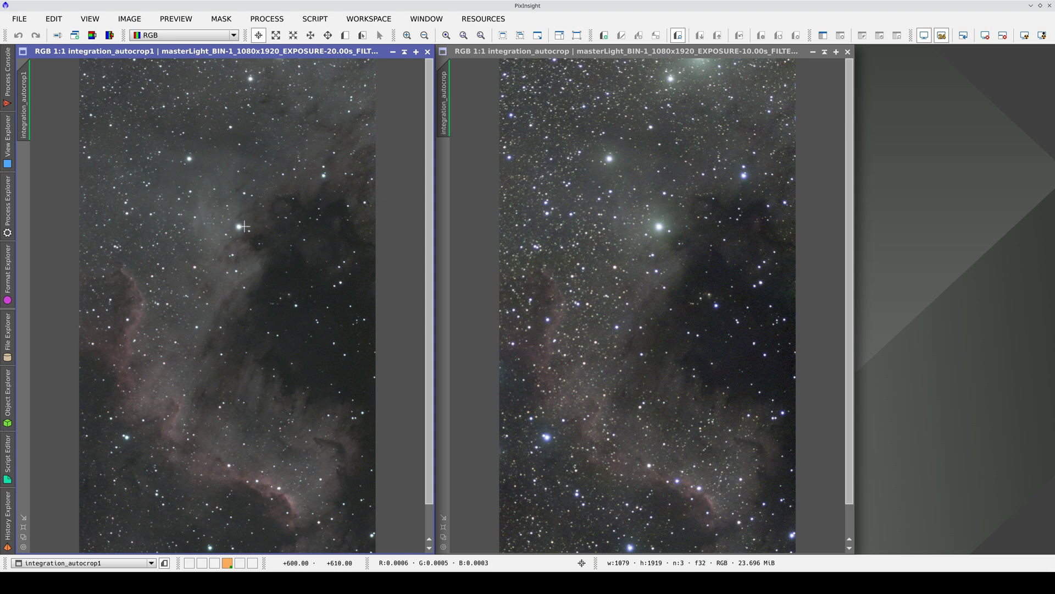
Examine the stars of the LP master at 4:1 magnification and compare them with the bright stars of the IRCUT master.
scroll(235, 231, "up", 3)
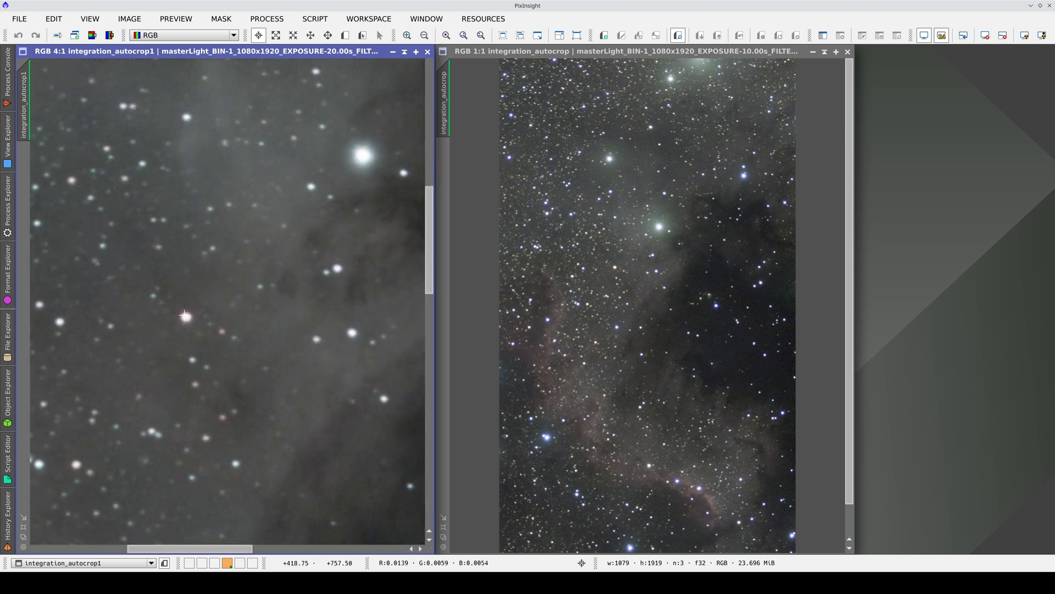
left_click(187, 318)
left_click_drag(186, 317, 156, 320)
left_click_drag(323, 268, 322, 268)
left_click(537, 436)
left_click_drag(537, 436, 546, 436)
left_click_drag(618, 300, 625, 299)
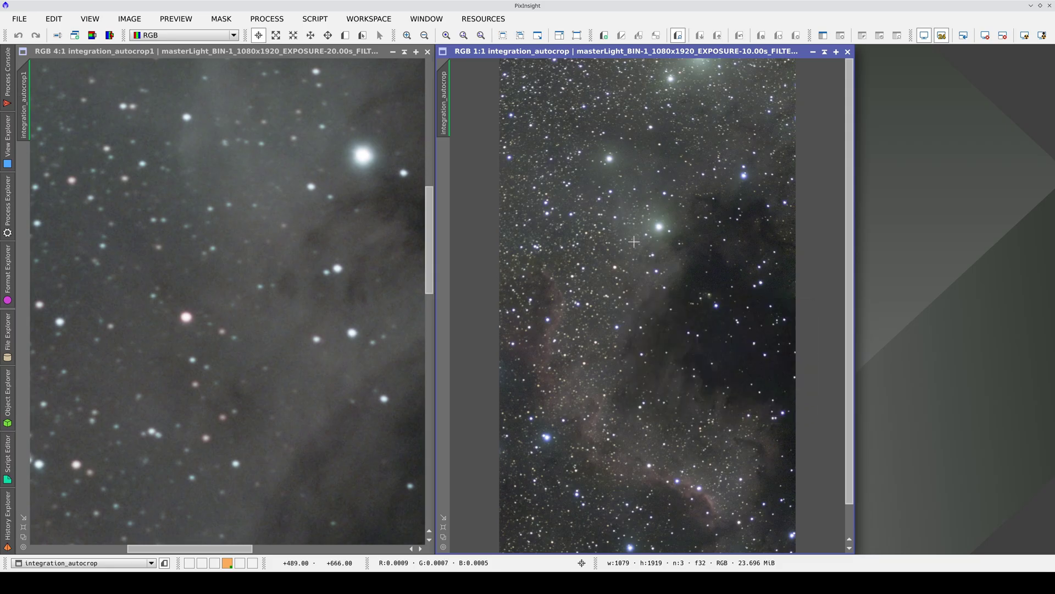
left_click_drag(658, 235, 659, 226)
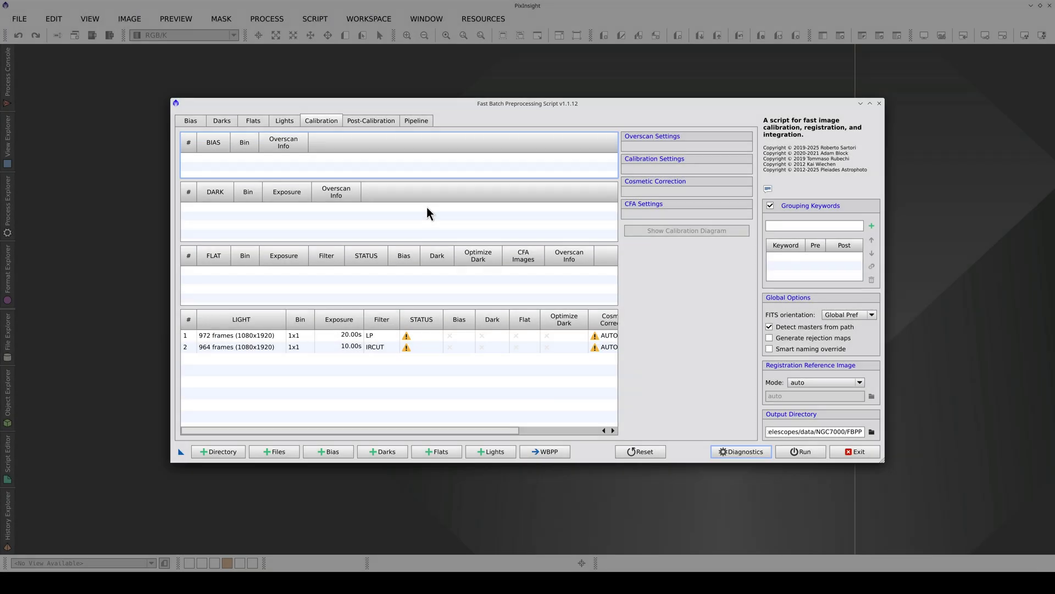
Enable drizzle for the LP and IRCUT light groups at scale 1 with drop shrink 1.00 and the Square function.
left_click(377, 123)
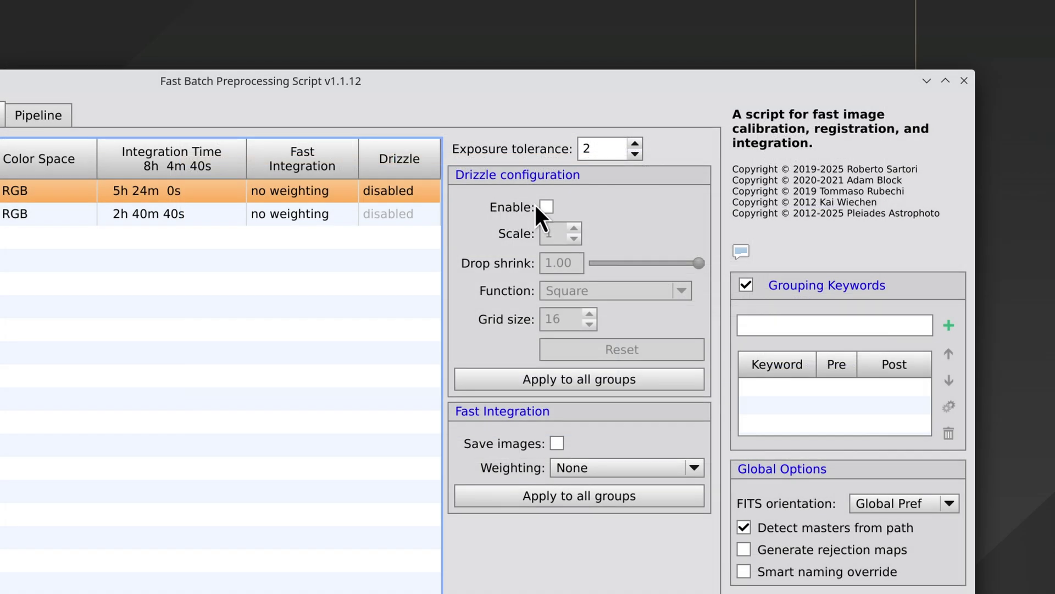
left_click(546, 206)
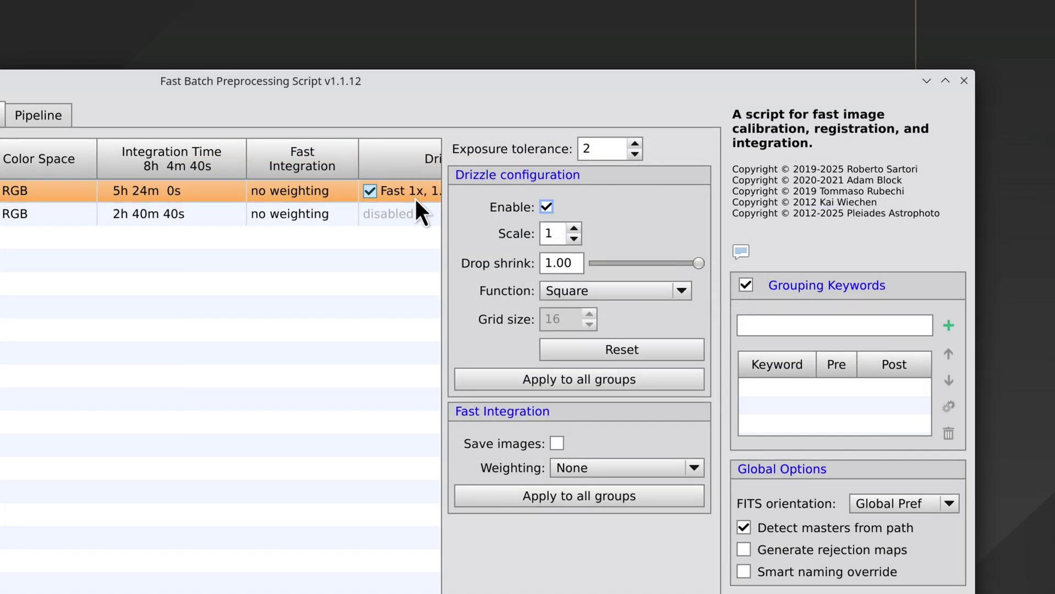
left_click(401, 213)
left_click(546, 207)
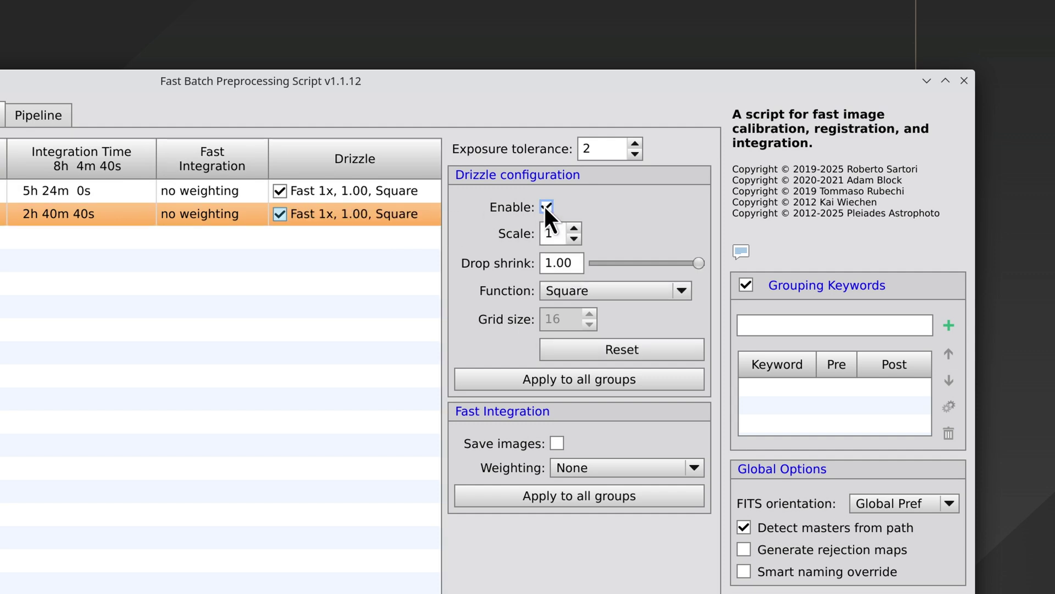
left_click(573, 239)
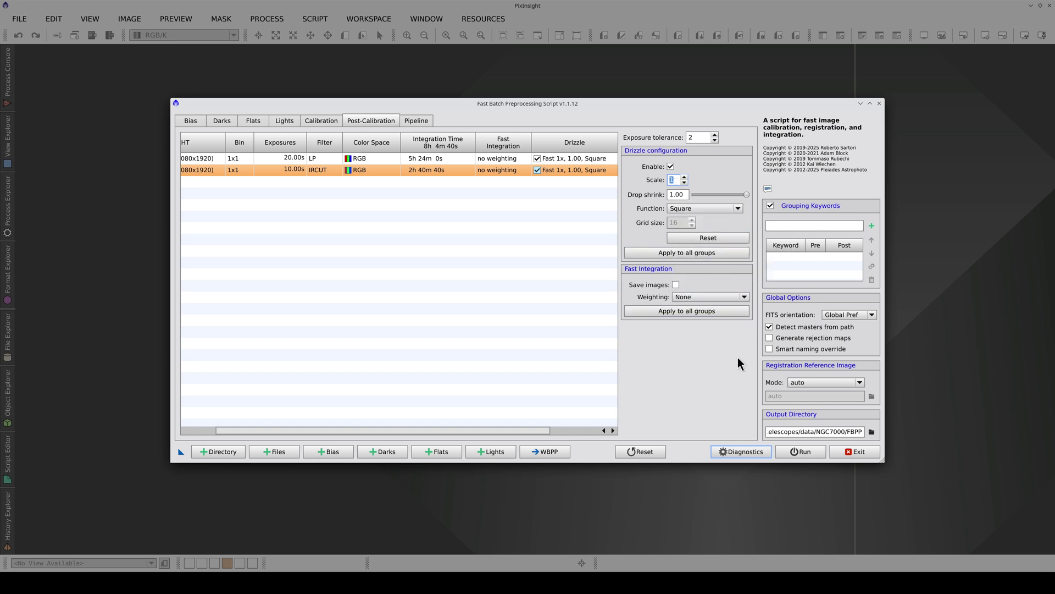
Set the output directory to an FBPP-drizzle folder inside NGC7000 and review the diagnostic messages.
left_click(872, 432)
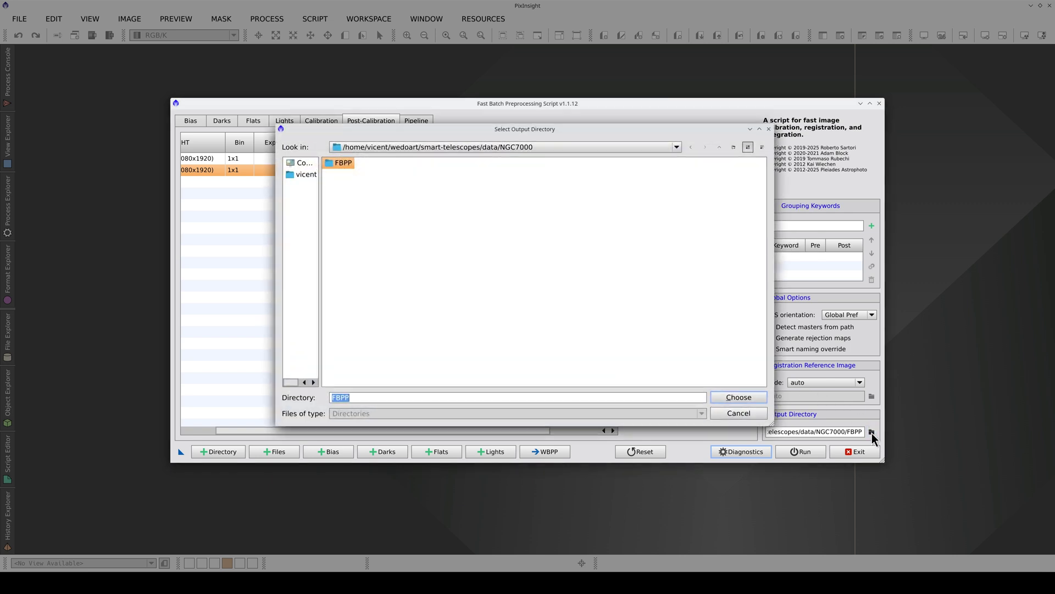
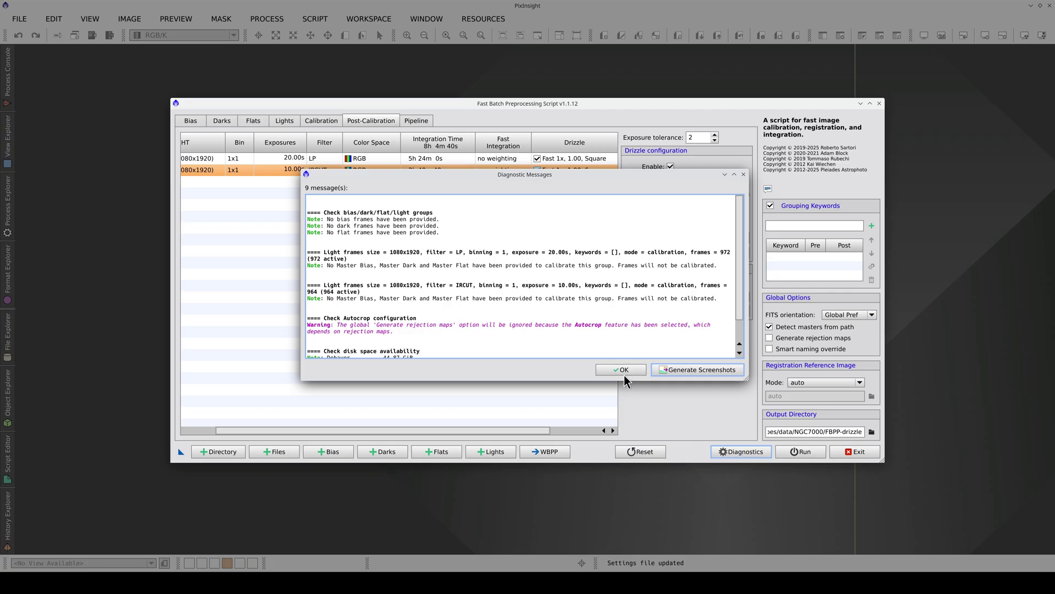
scroll(587, 320, "down", 2)
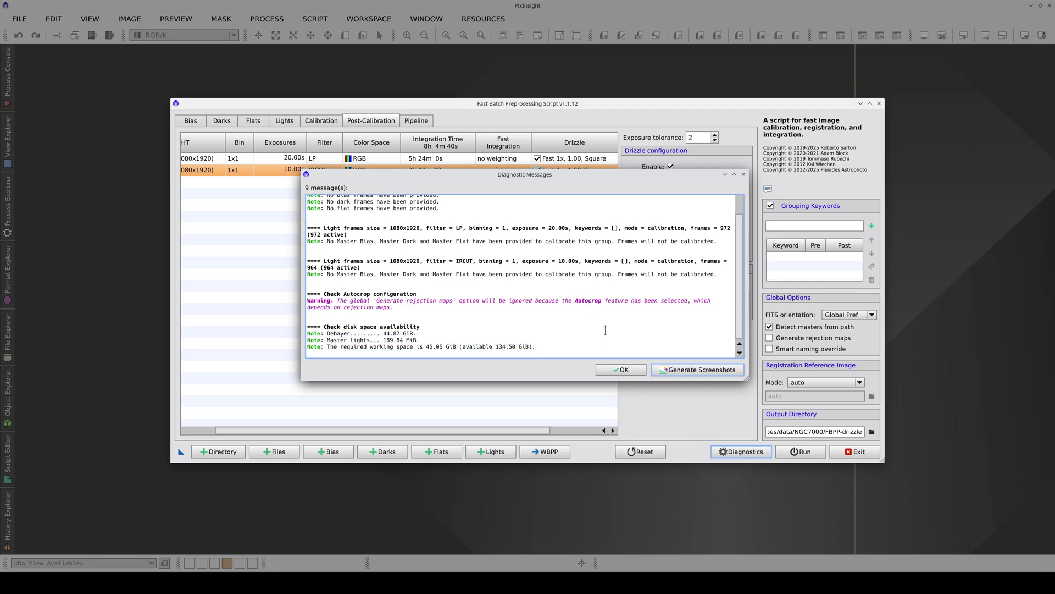
left_click(621, 369)
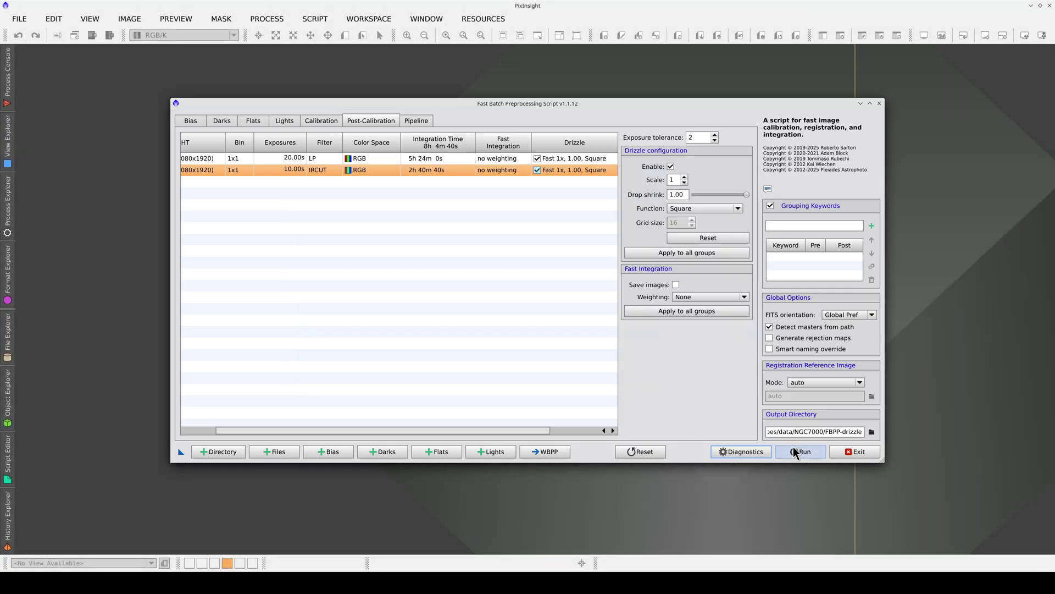
Run the preprocessing with drizzle, continuing past the diagnostic messages, and exit the script once it finishes.
left_click(798, 449)
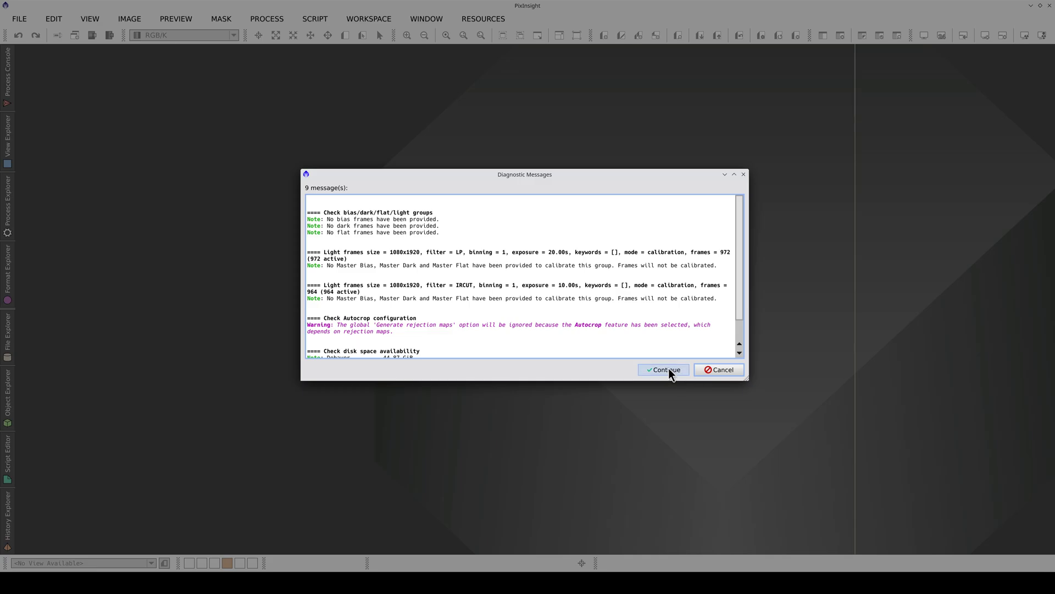
left_click(665, 370)
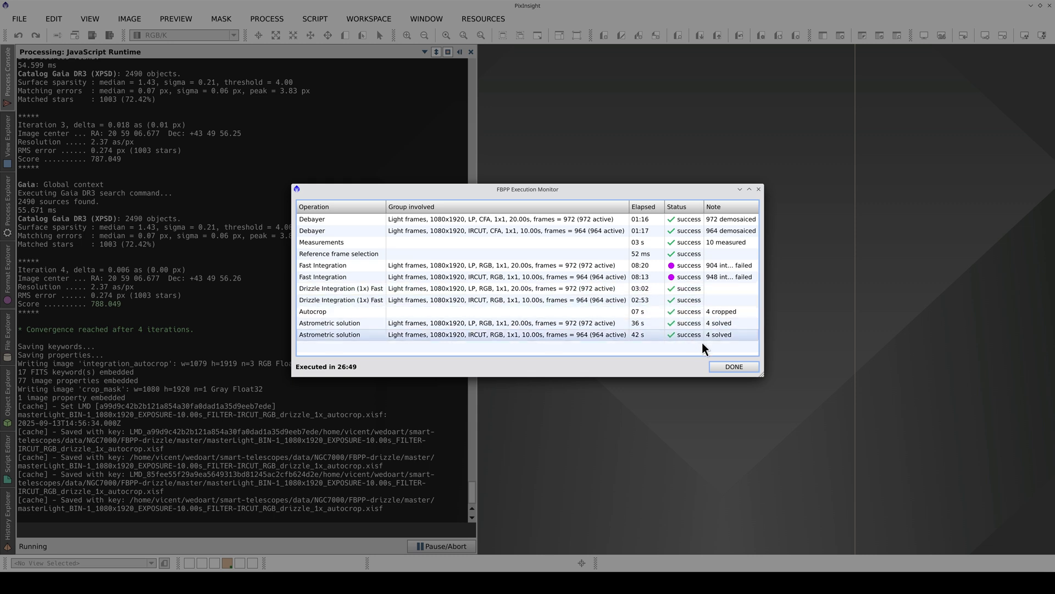
left_click(727, 366)
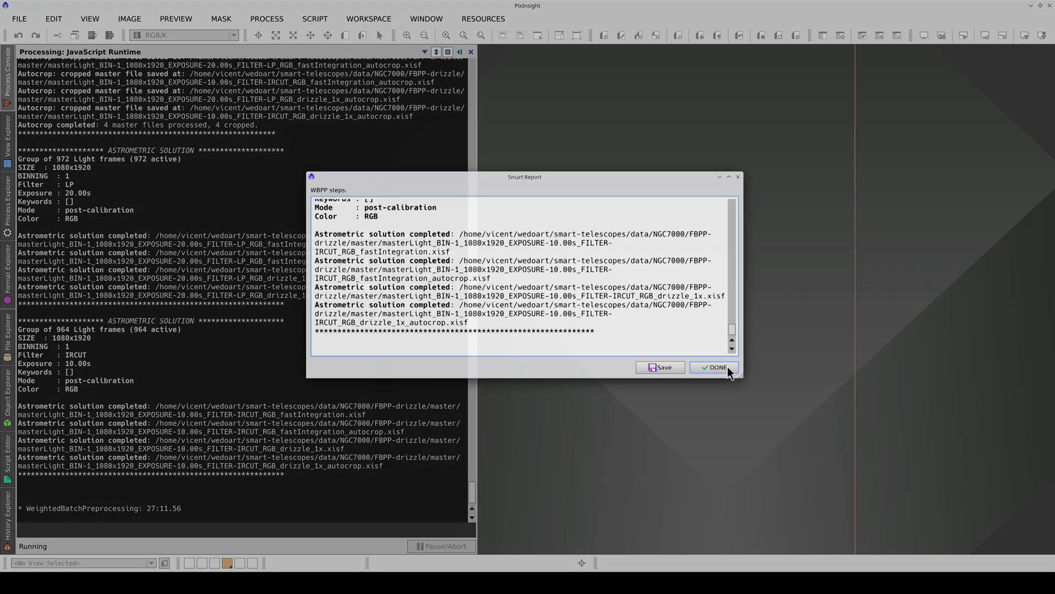
left_click(709, 368)
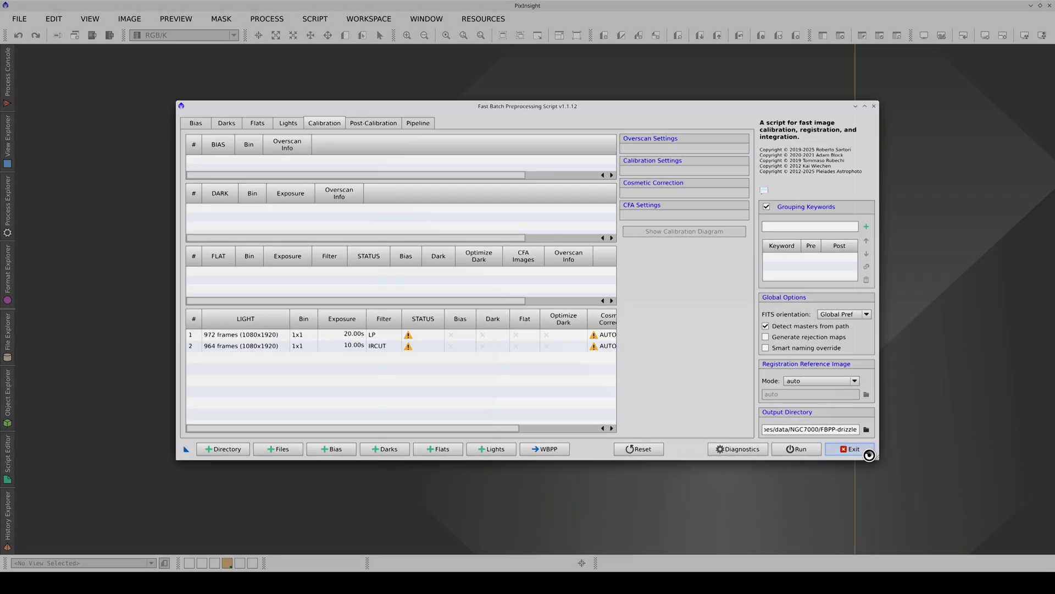
left_click(867, 453)
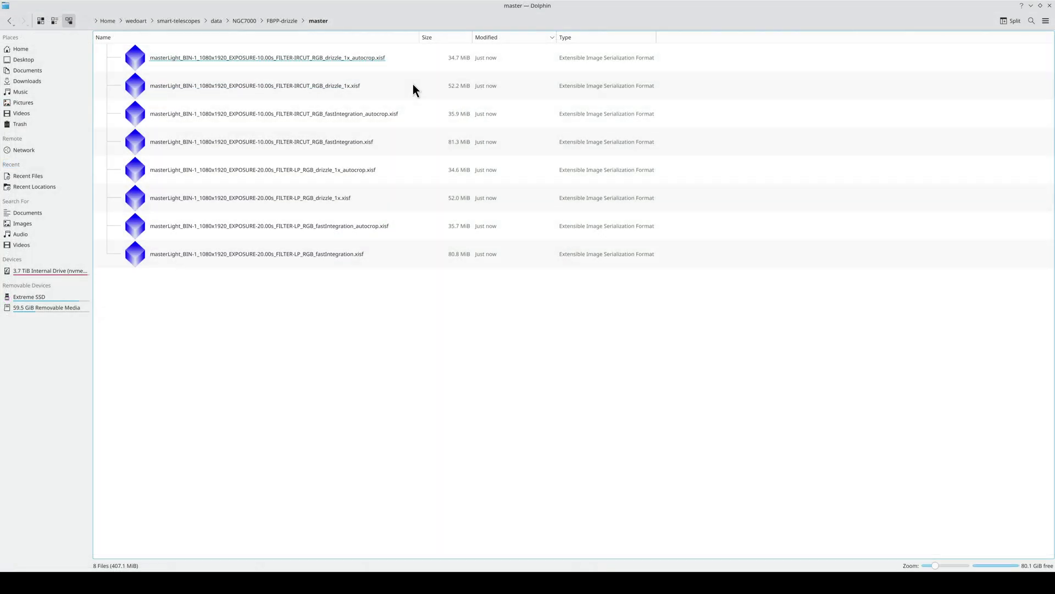
Select the autocropped 1x drizzle masters of the LP and IRCUT filters in Dolphin's FBPP-drizzle/master folder.
left_click_drag(641, 171, 560, 275)
left_click_drag(632, 441, 527, 517)
left_click_drag(603, 338, 520, 391)
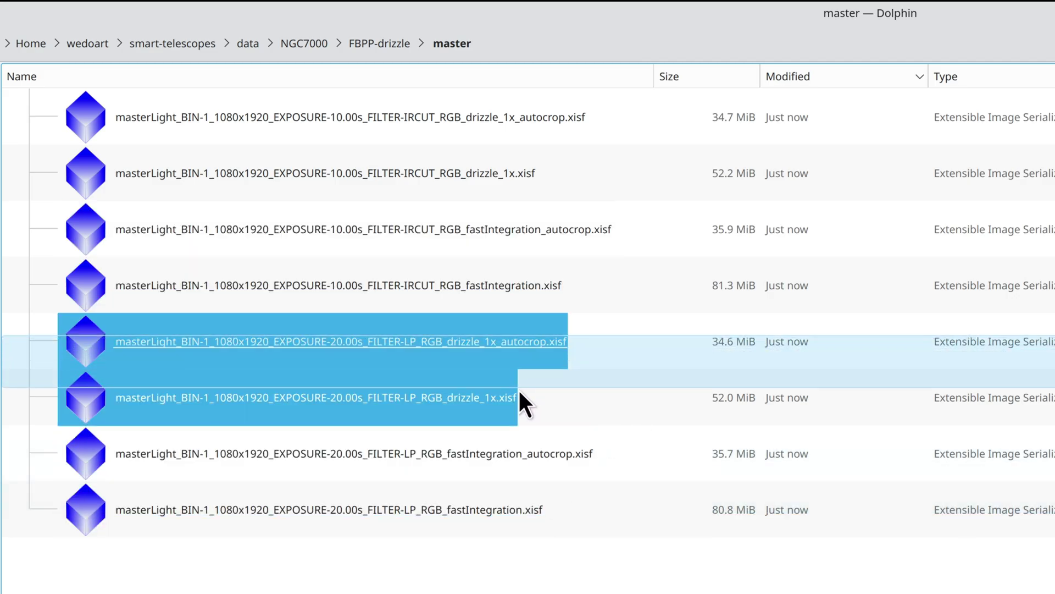
left_click_drag(618, 112, 558, 164)
key("Down")
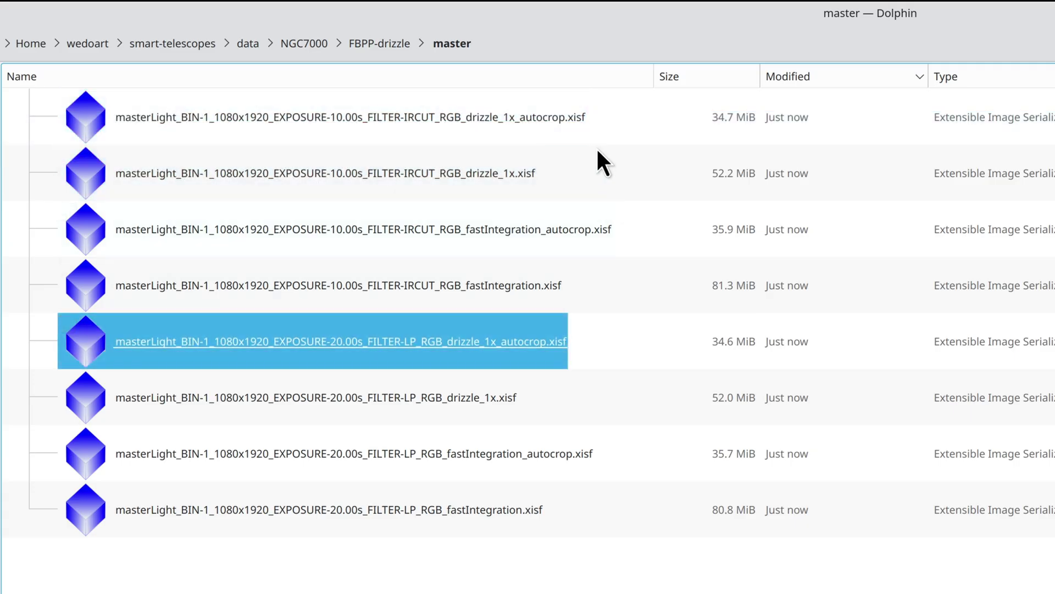
left_click(560, 119, "ctrl")
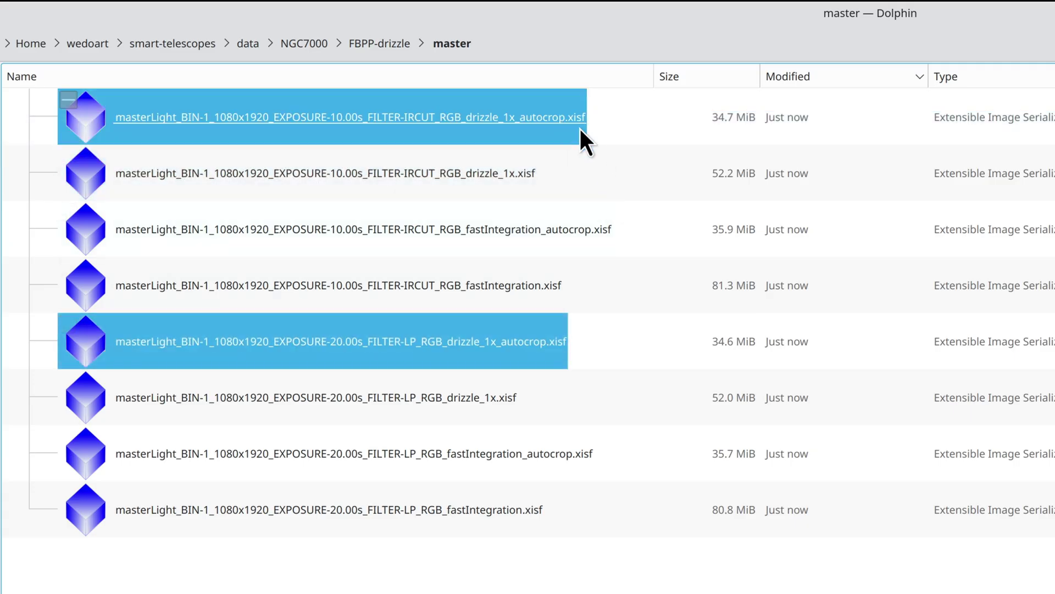